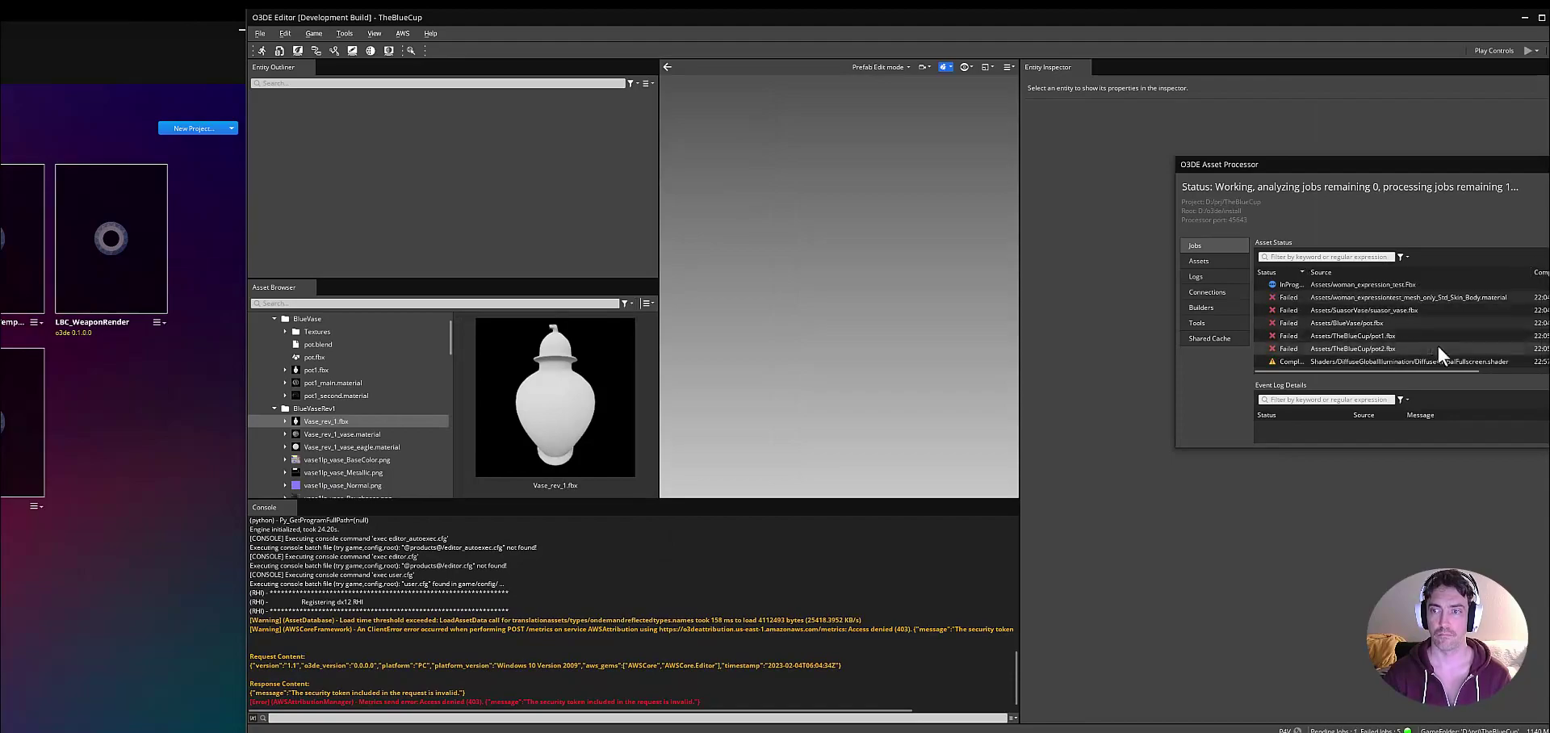
Select the failed TheBlueCup/pot2.fbx job in Asset Processor and move the window over the editor.
click(1438, 347)
drag(1437, 181, 931, 170)
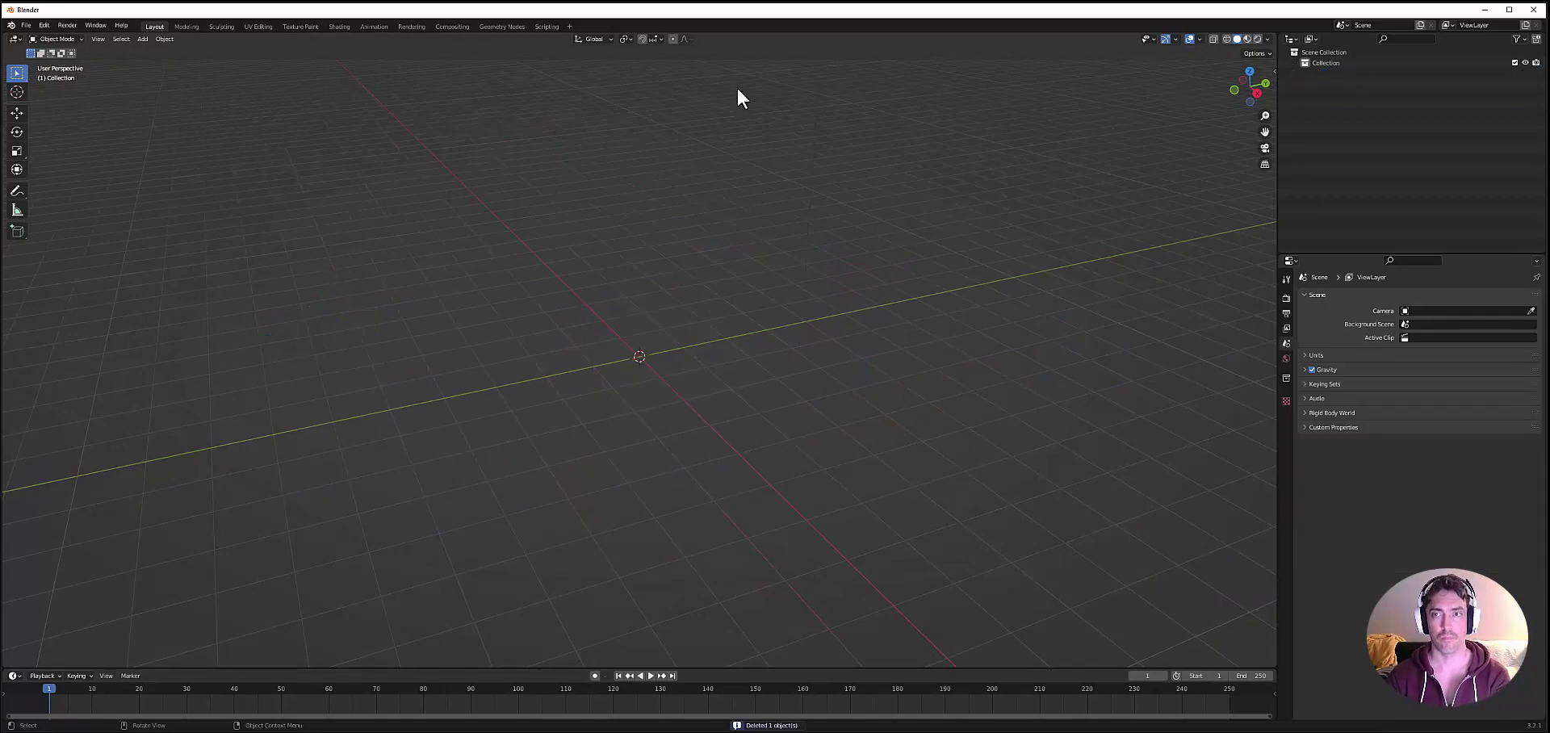
Switch to Blender and start importing a model file into the empty scene.
click(26, 25)
mouse_move(70, 163)
click(178, 260)
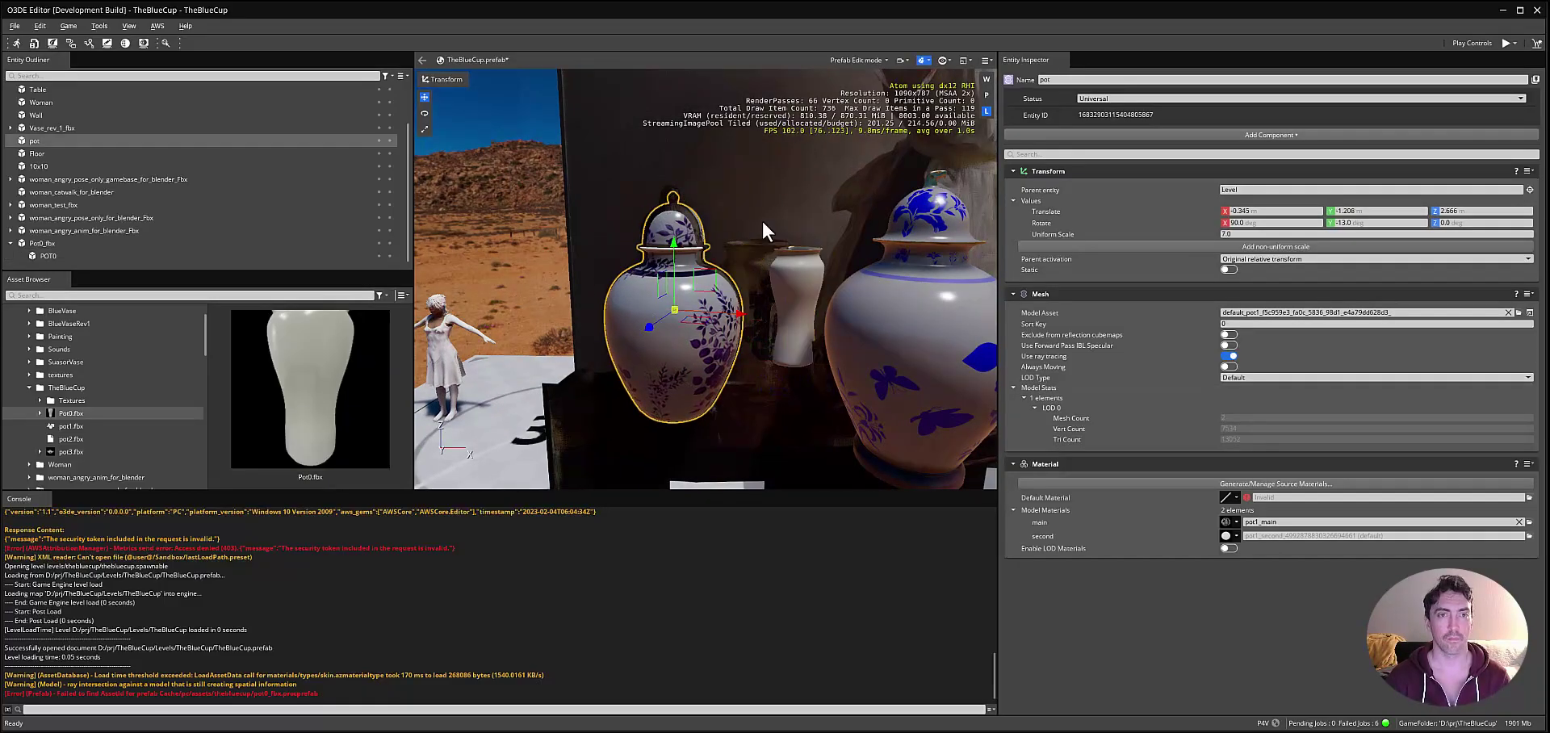
View the O3DE scene through the orthographic Camera, adjust its half-width, and frame the vases in front of the painting.
click(1319, 465)
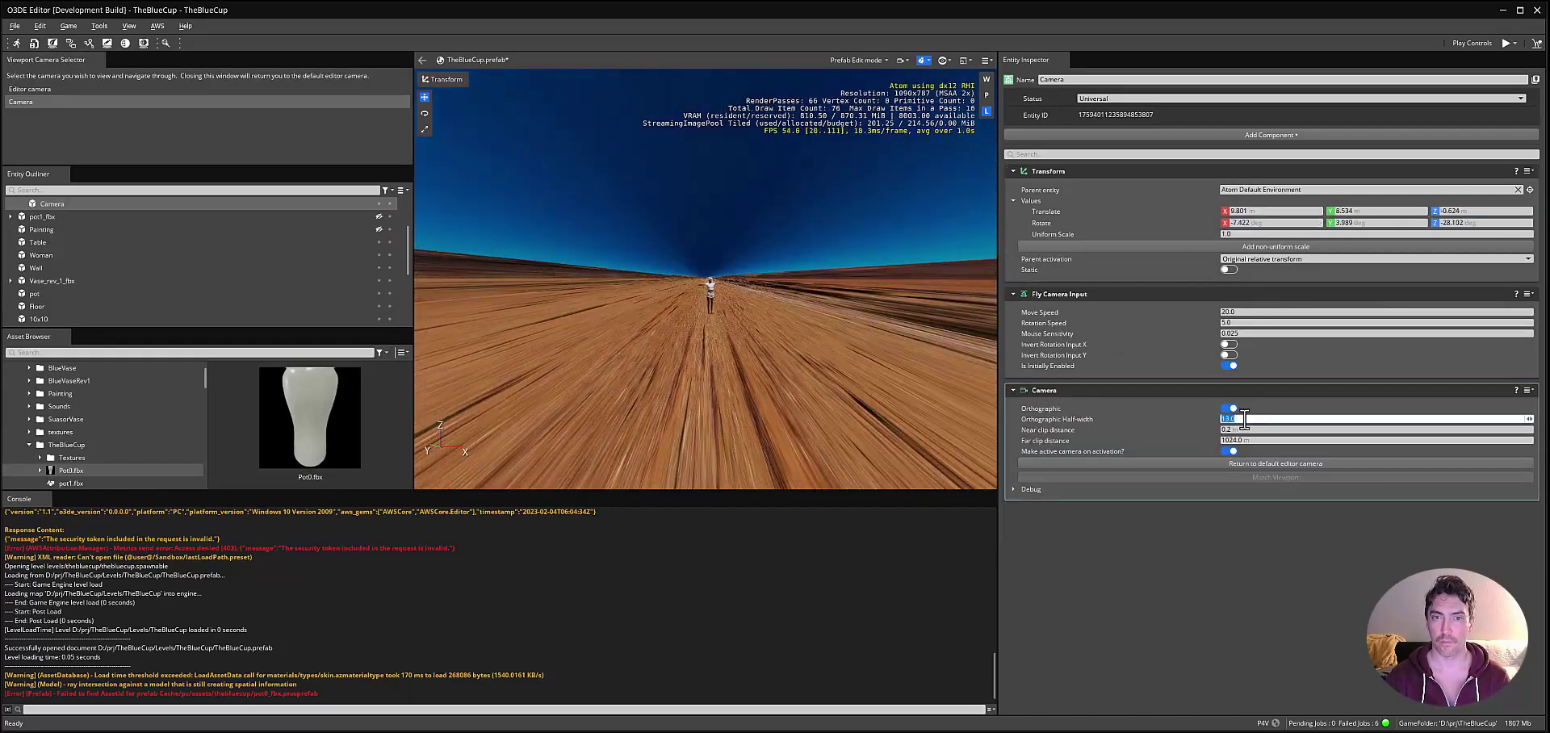
text(14)
key(Return)
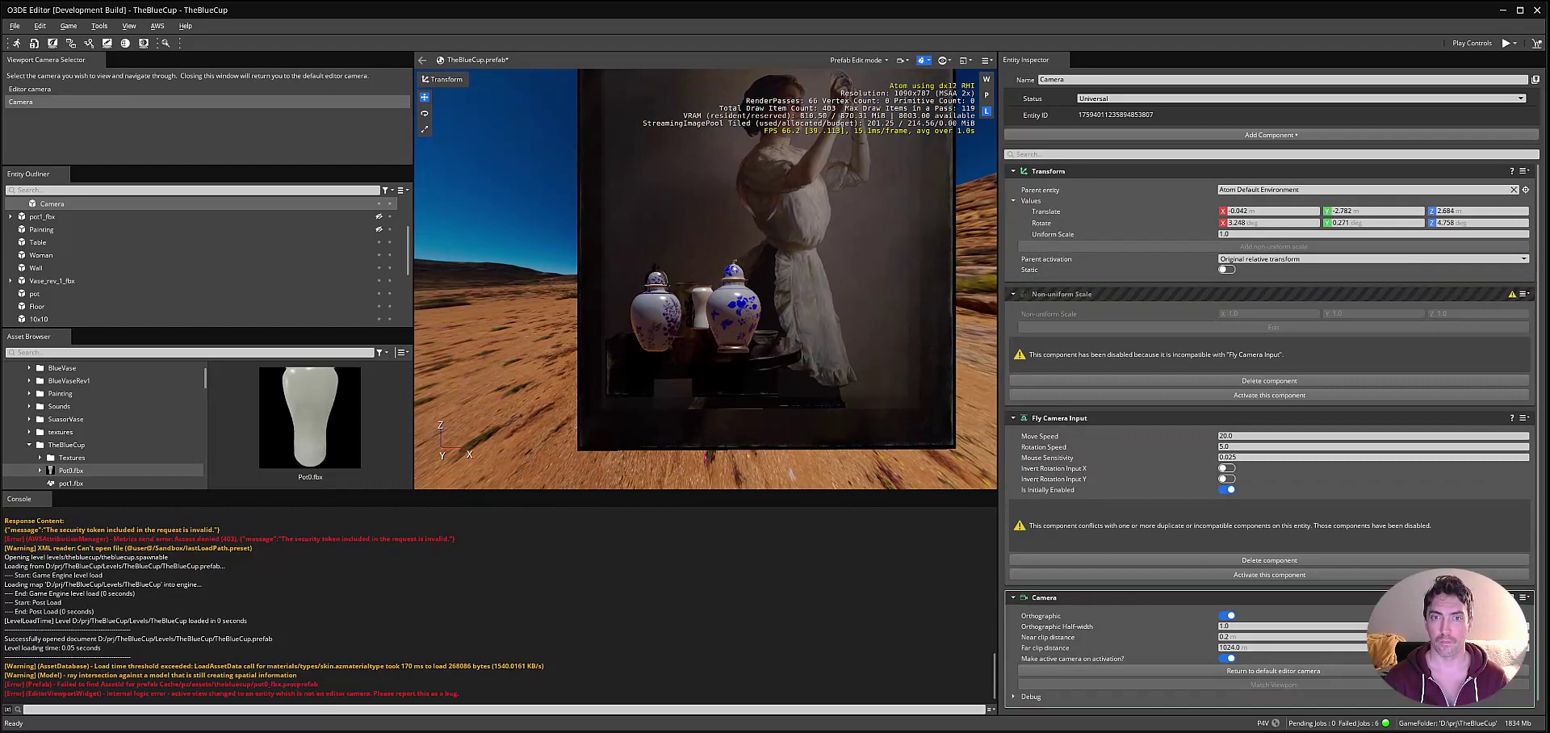
right_drag(705, 279, 718, 287)
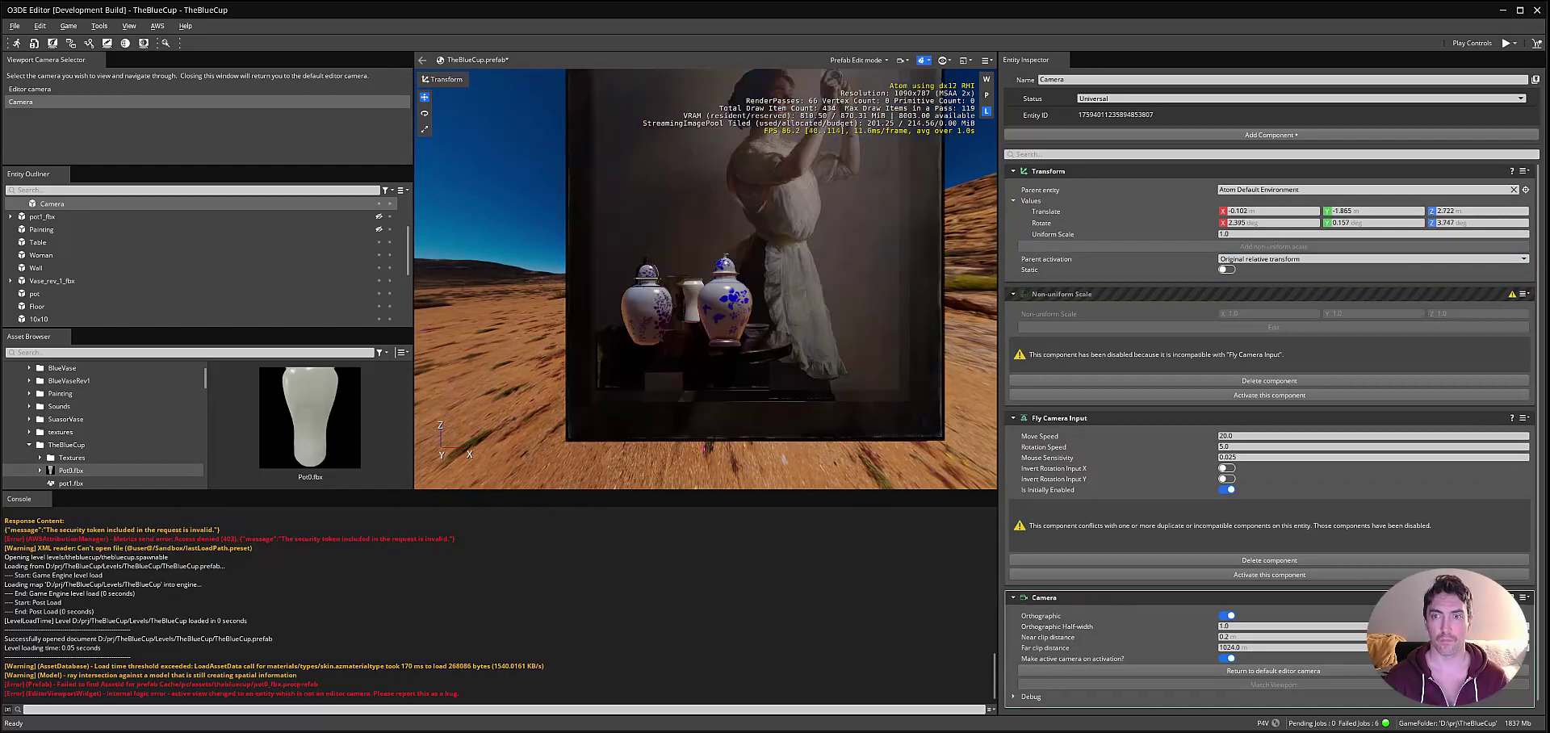
Place the POT0 vase between the two blue vases at X -0.25 and Y -1.25.
click(657, 320)
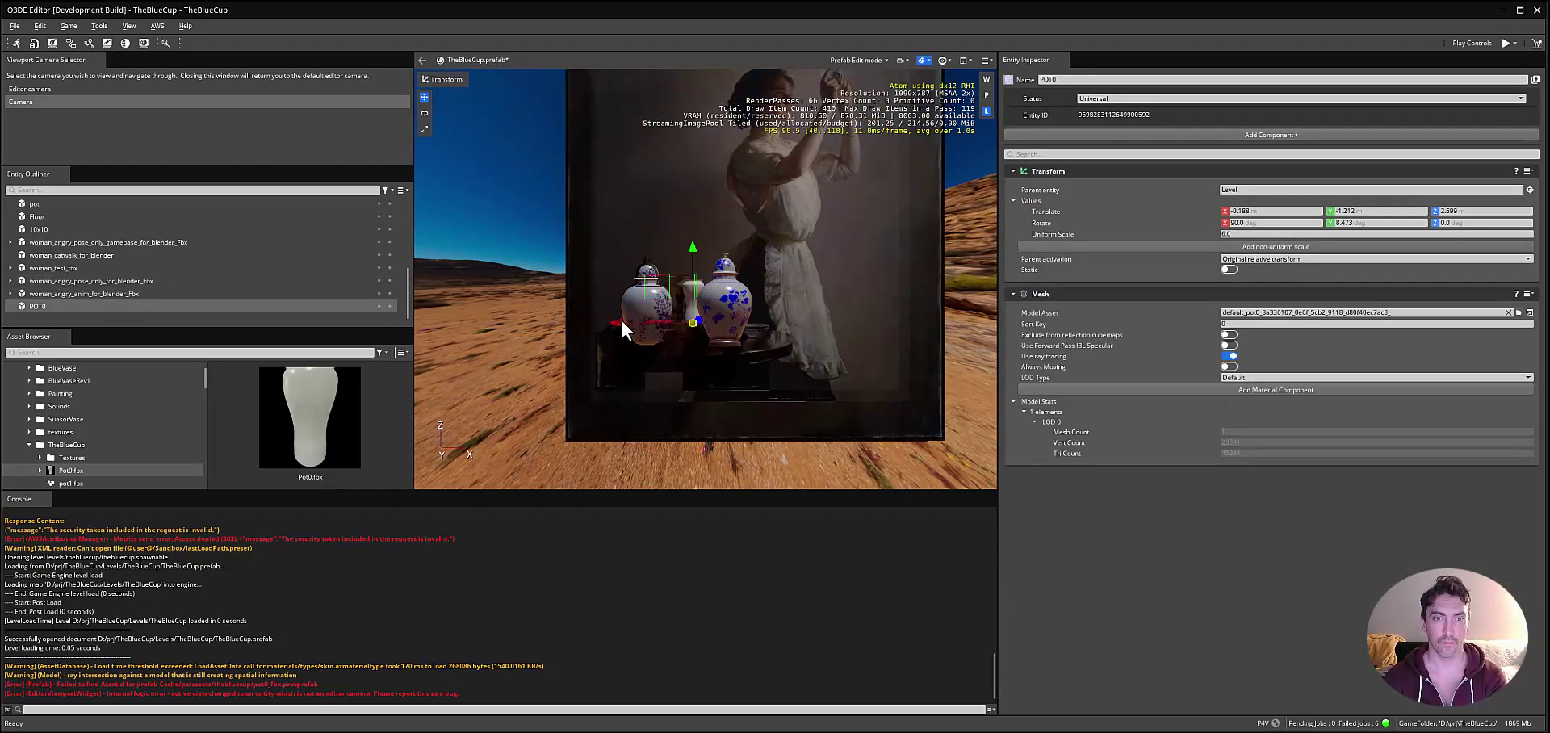
click(1243, 211)
drag(1211, 209, 1230, 210)
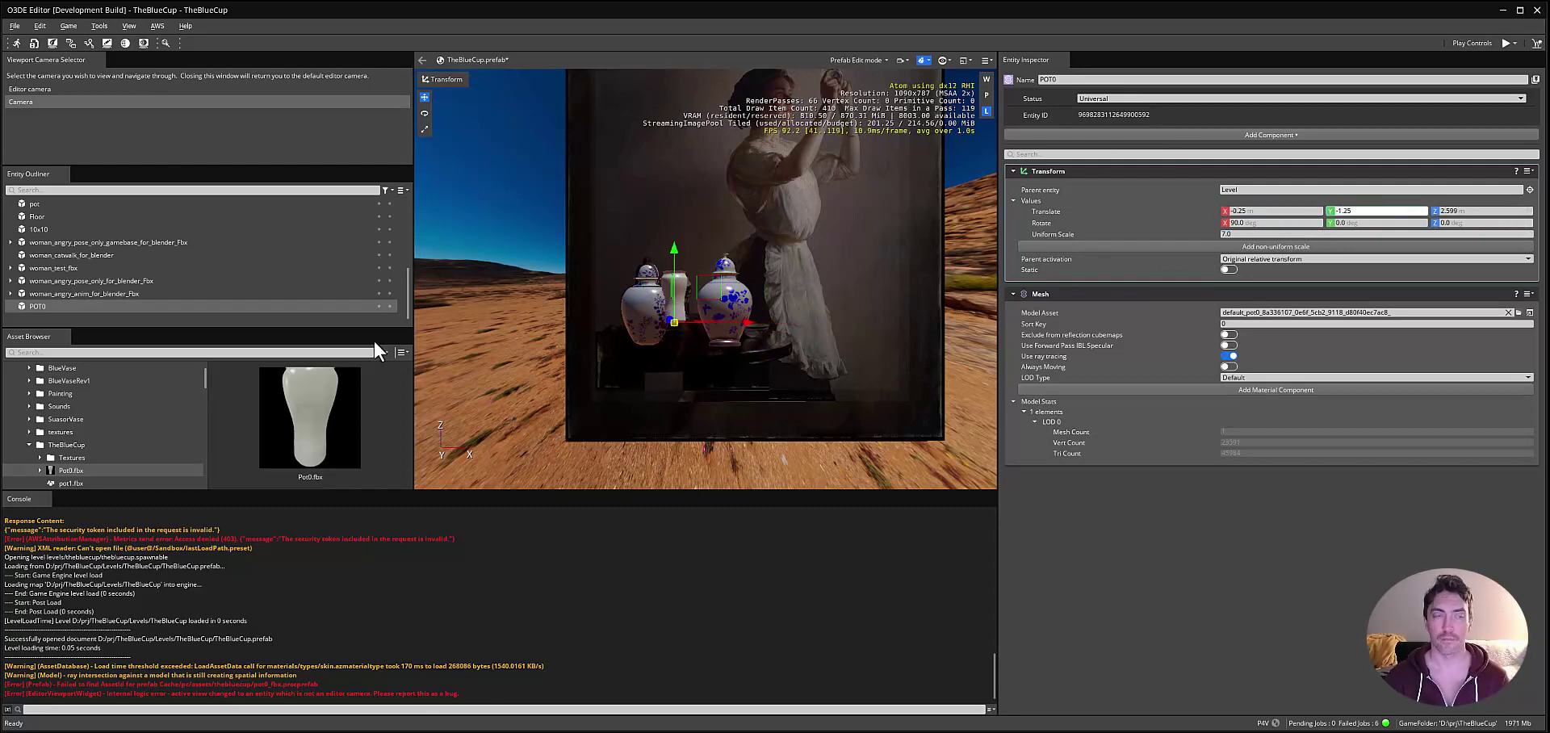
Delete the Vase_lp vase and shift POT0 to X -0.232, Z 2.581 beside the remaining blue vase.
click(703, 311)
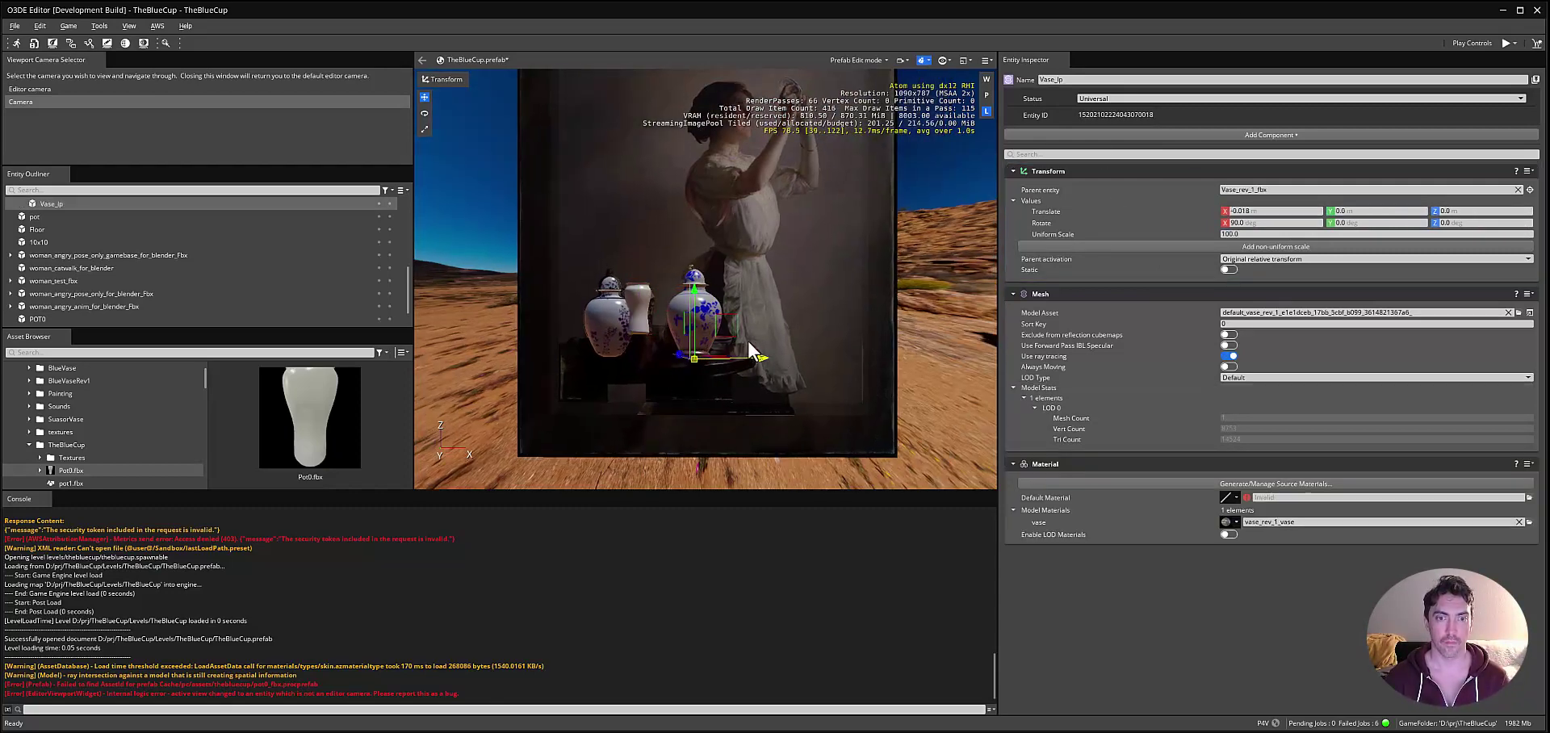
key(Delete)
click(638, 321)
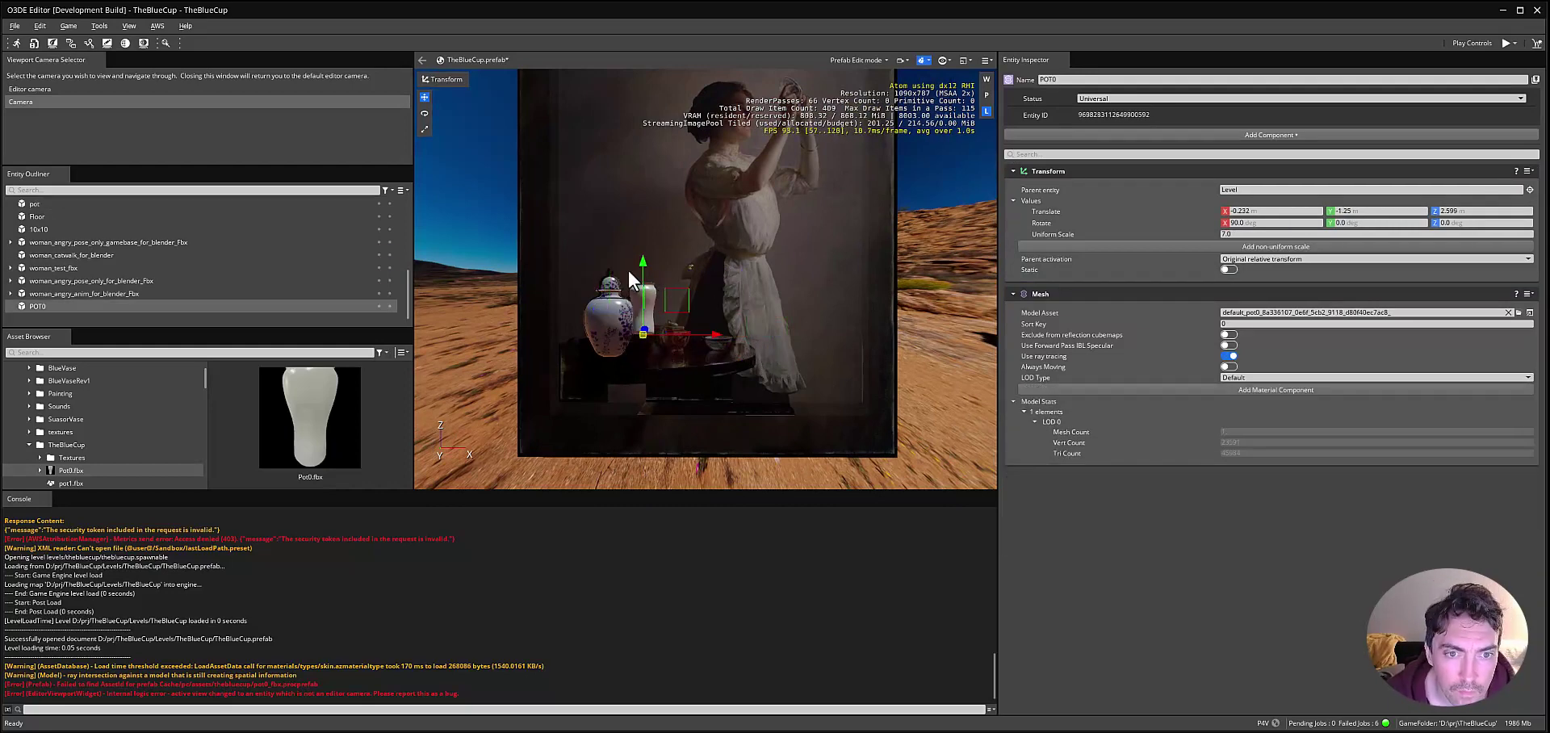
click(628, 391)
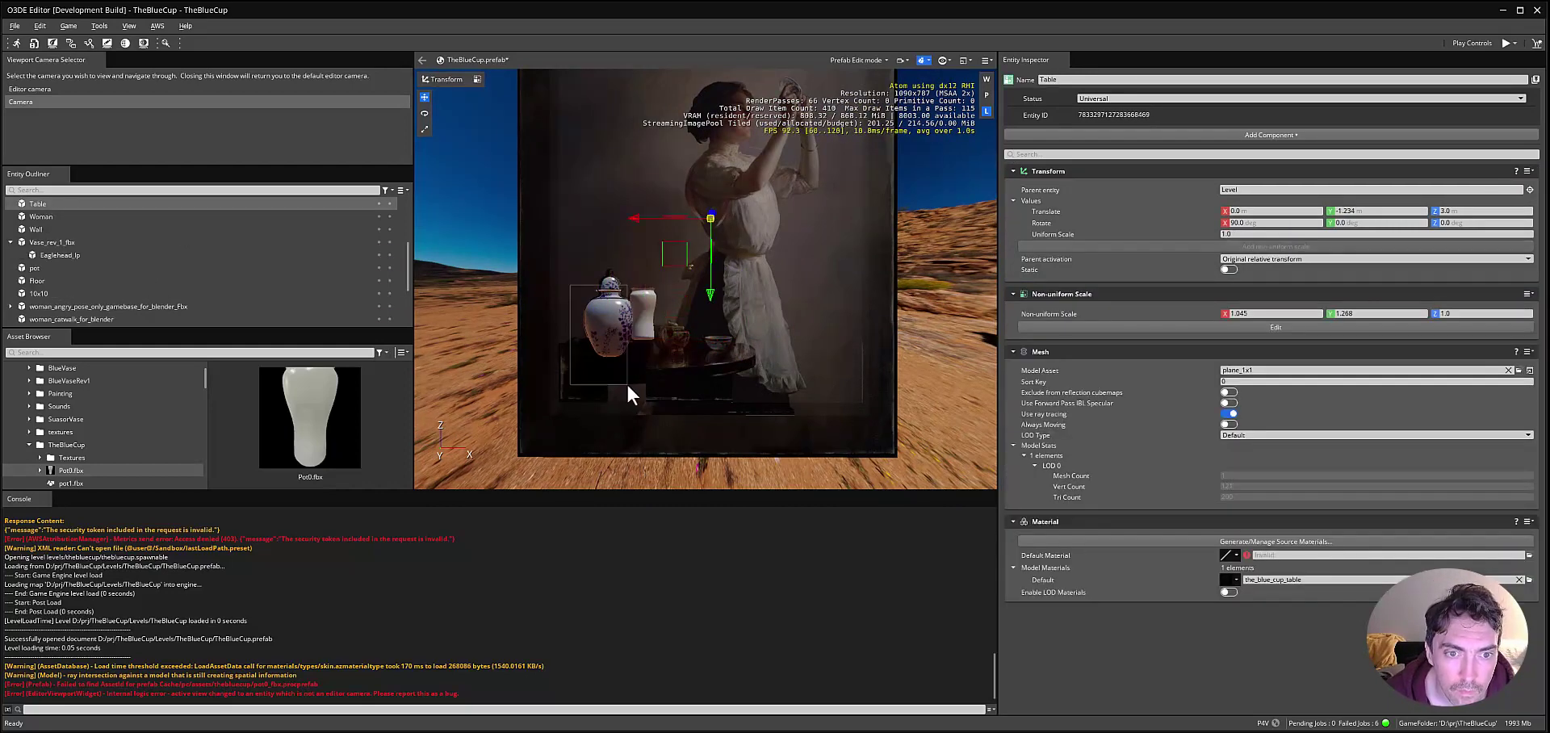
click(599, 311)
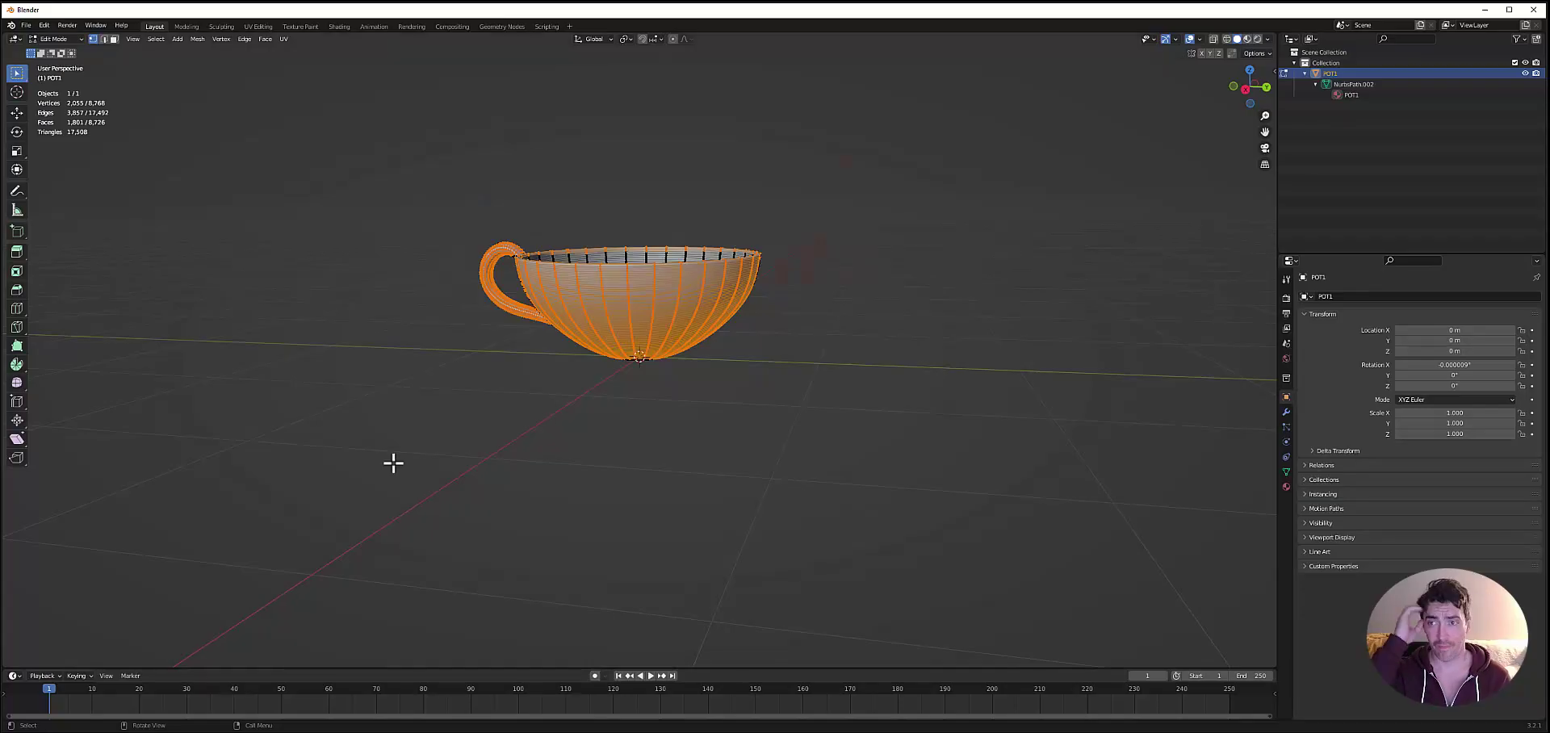
In Blender, select the POT1 cup's geometry and unlink its material after checking the failed pot1.fbx job's log.
drag(428, 198, 815, 400)
right_click(667, 327)
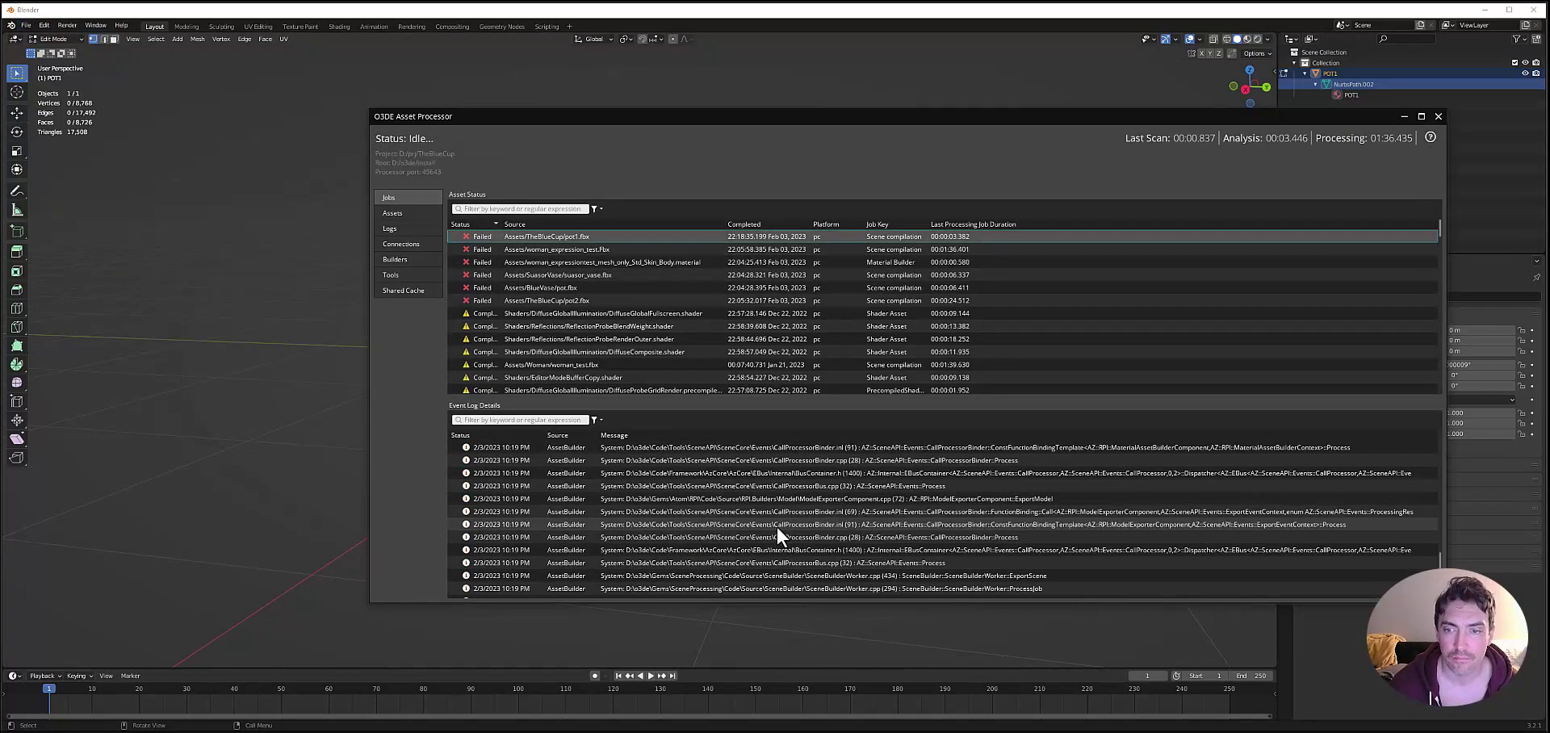
scroll(769, 484, up, 3)
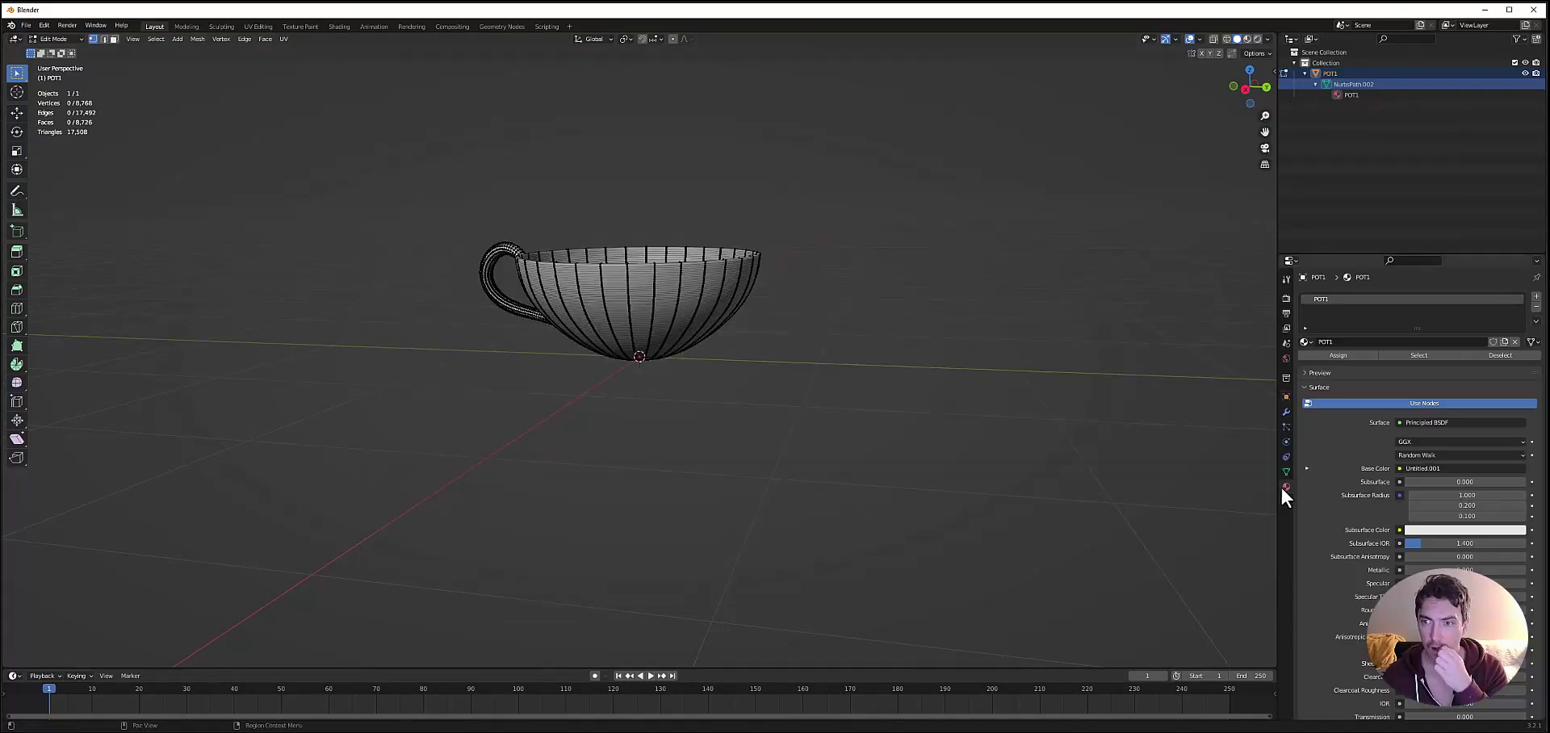
click(1515, 341)
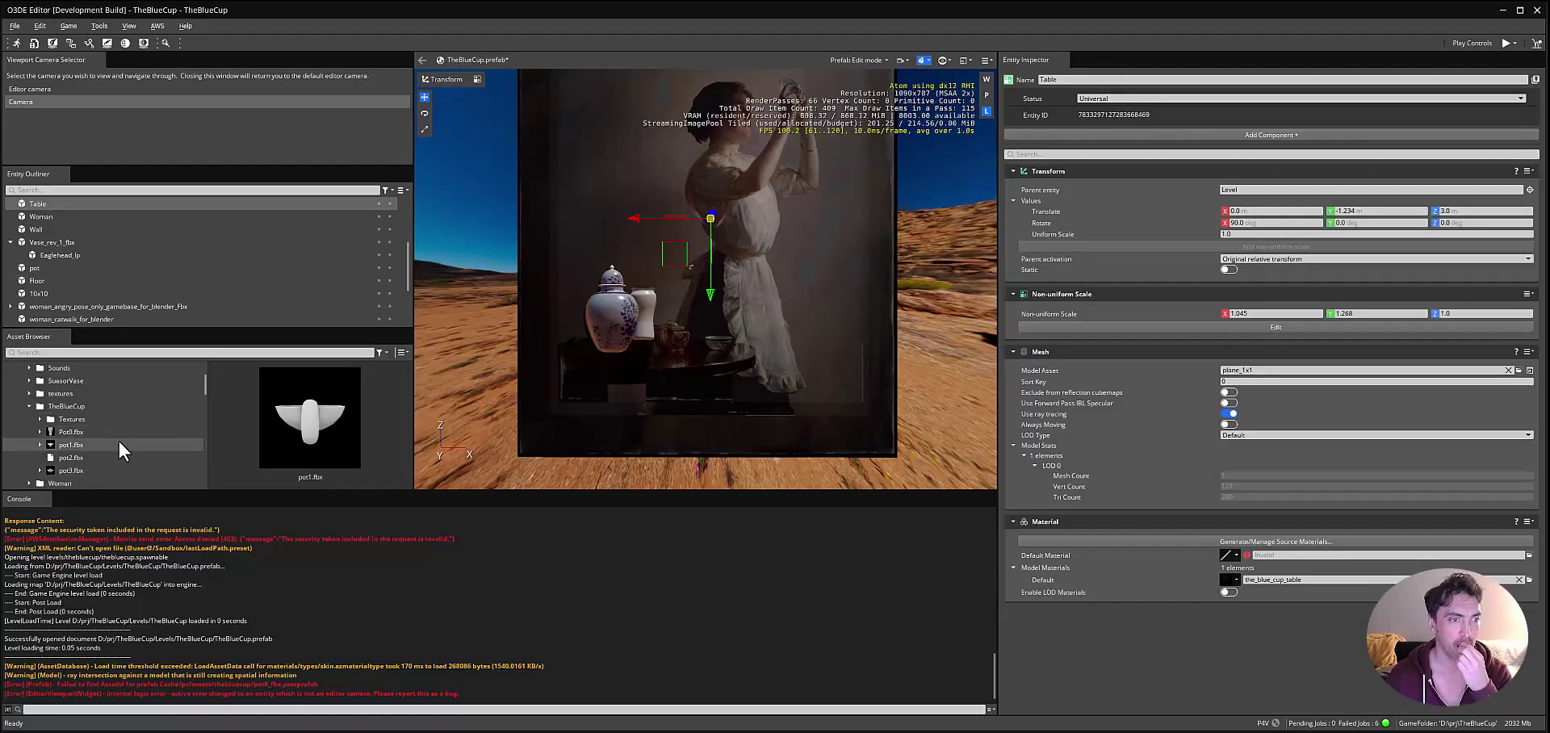
Place the pot1.fbx cup from the TheBlueCup assets into the O3DE level in front of the painting.
drag(117, 444, 678, 339)
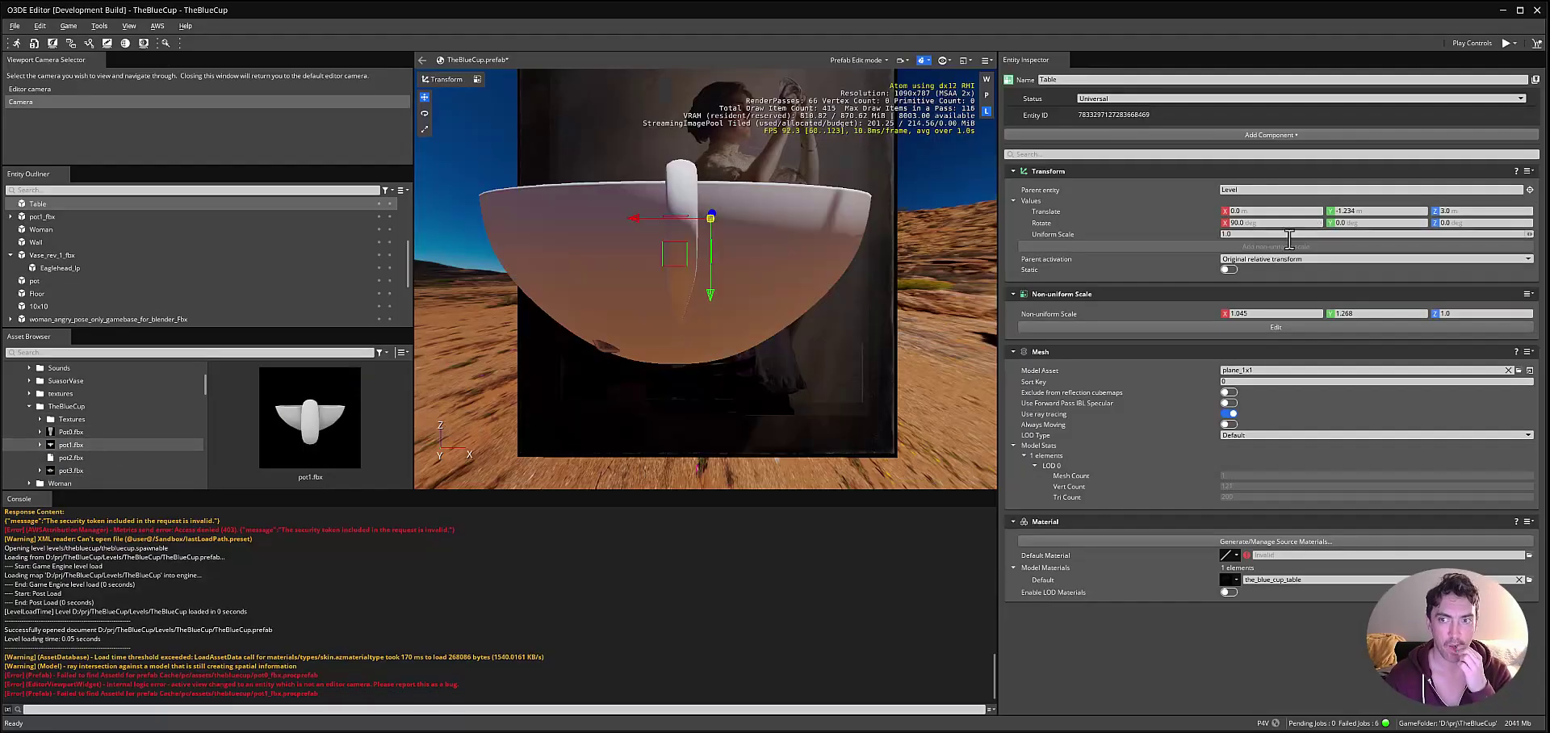
scroll(196, 302, down, 3)
click(196, 304)
click(1266, 235)
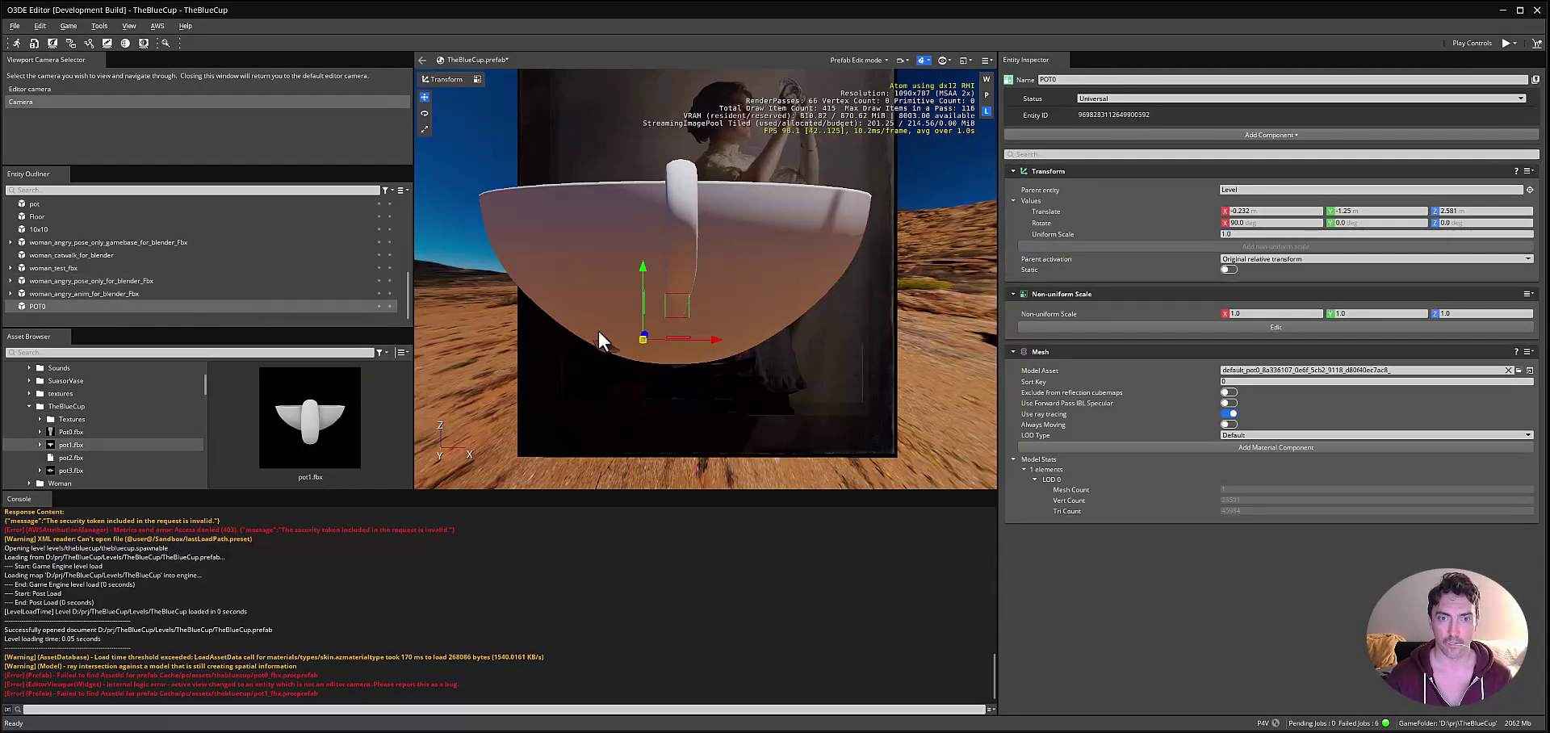
key(ctrl+z)
key(ctrl+z)
key(ctrl+z)
key(ctrl+z)
key(ctrl+z)
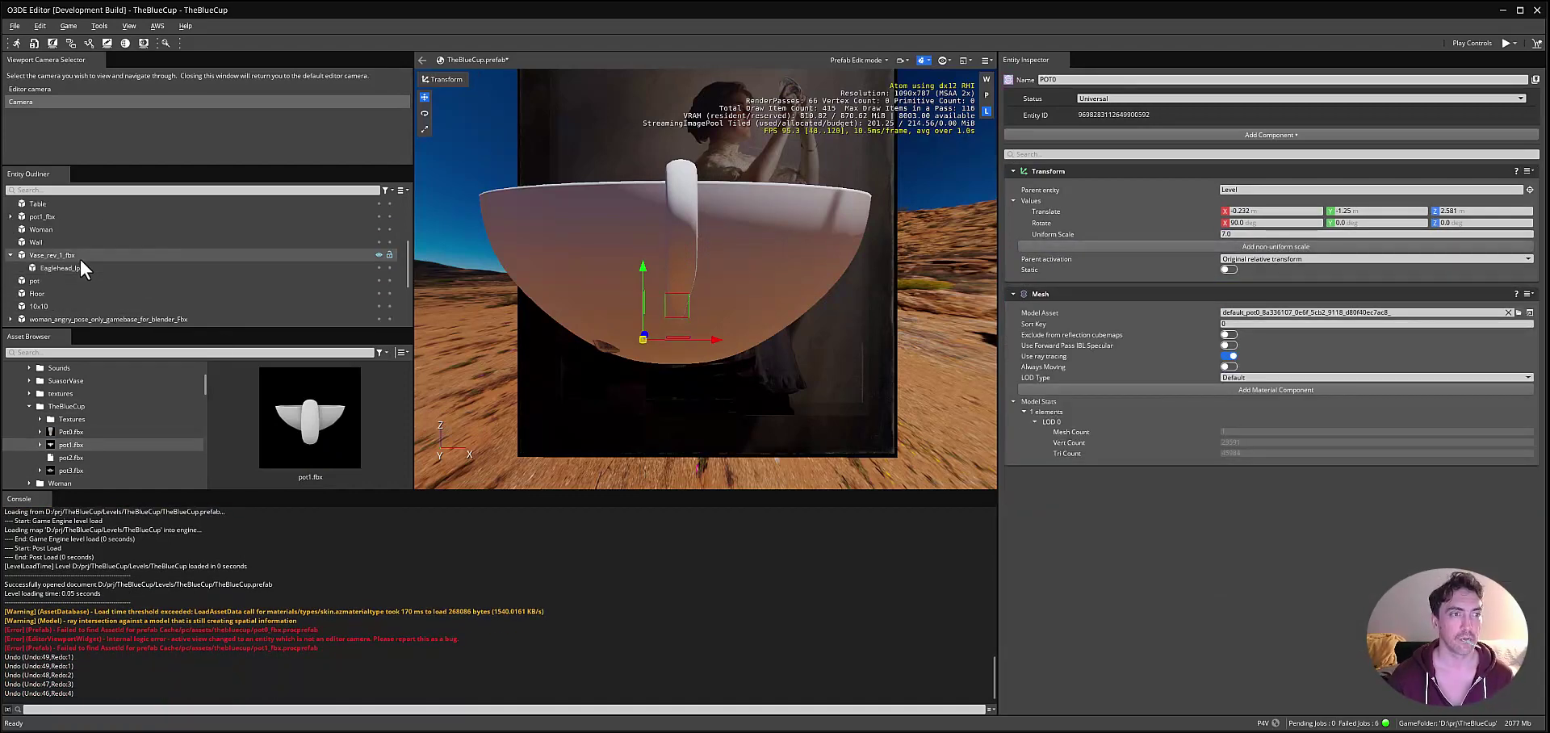
Set the POT1 cup's uniform scale to 10.0 and place it on the table at X -0.123, Y -1.33, Z 2.496.
click(69, 214)
click(1291, 234)
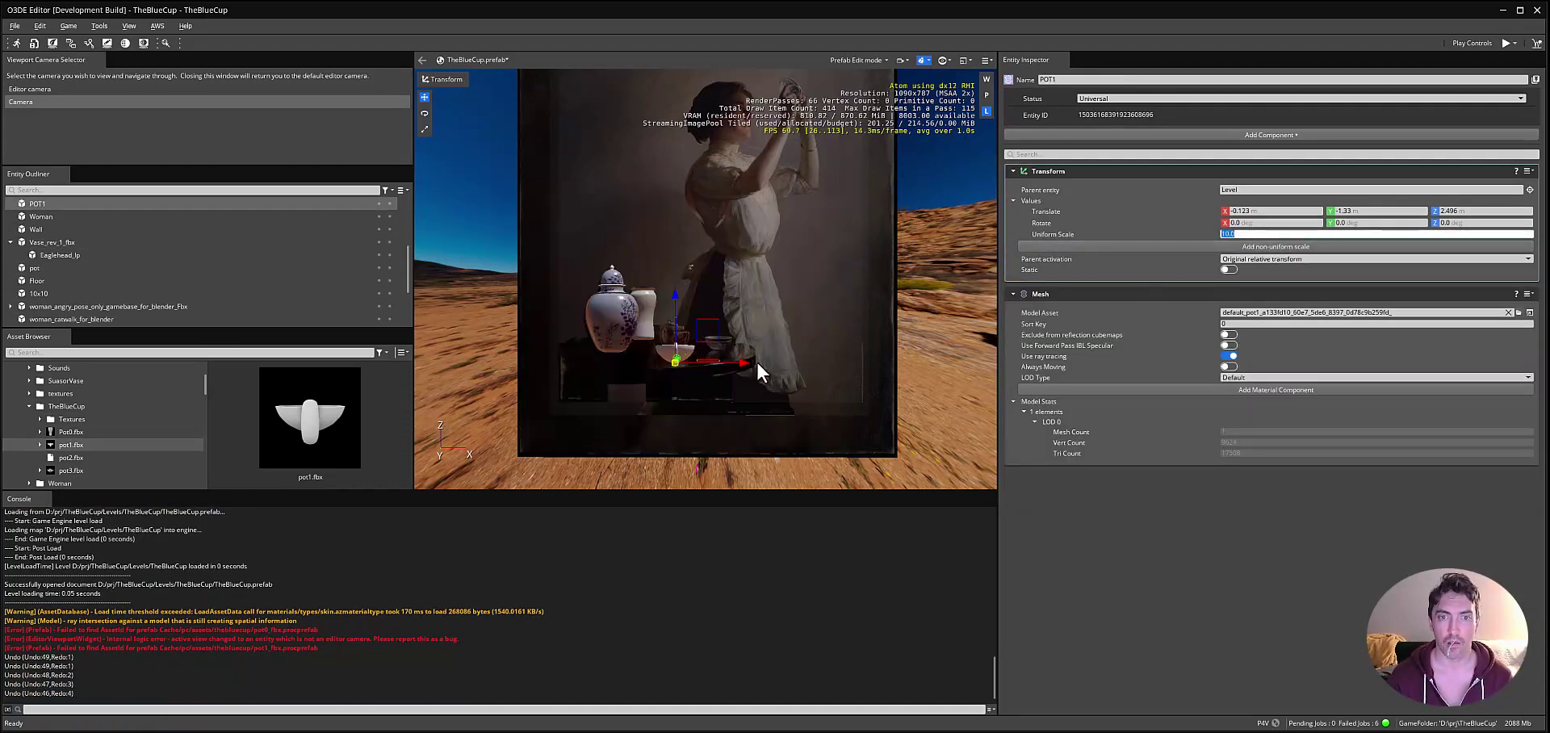
Rename the POT0 entity as Vase.
scroll(130, 263, down, 2)
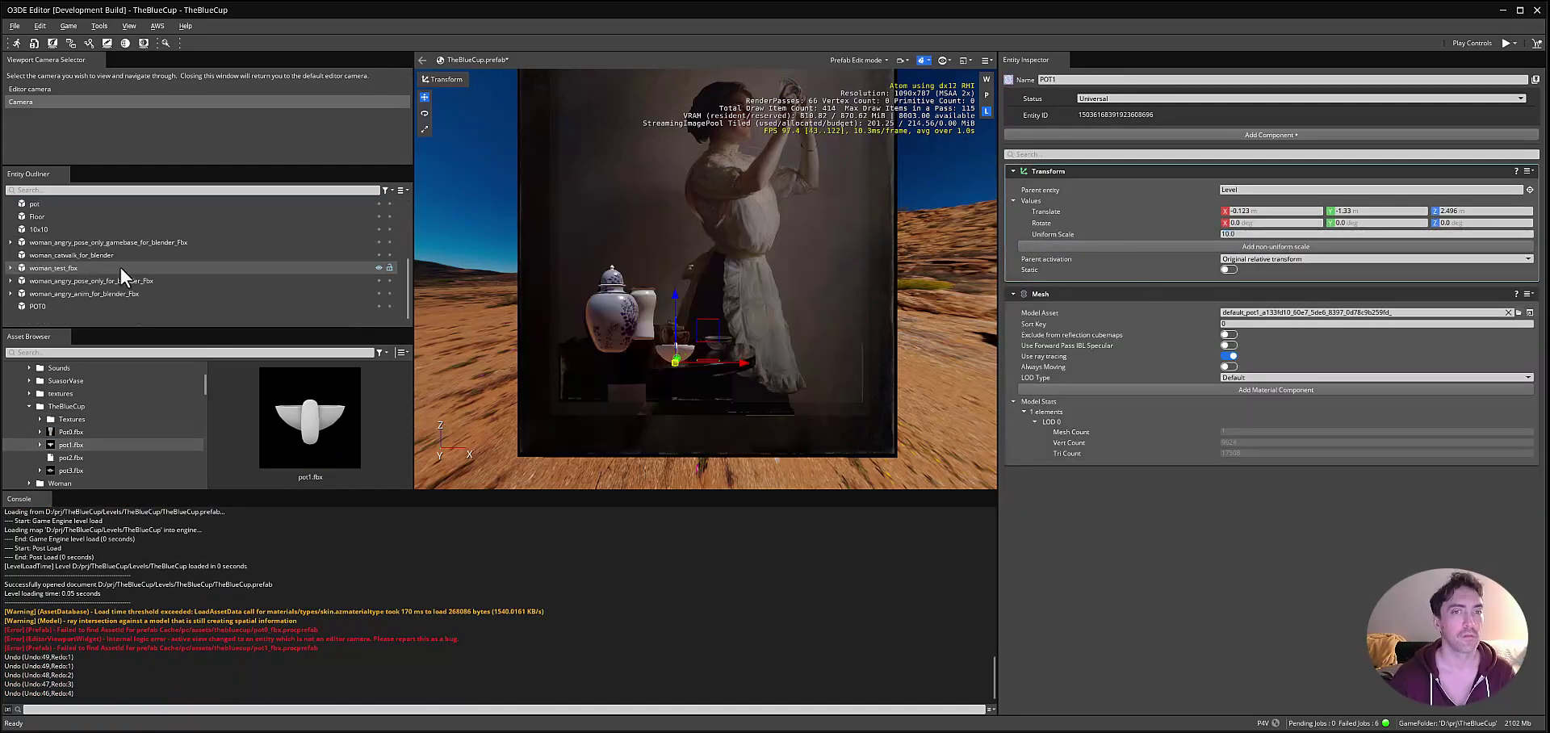
click(58, 307)
key(Return)
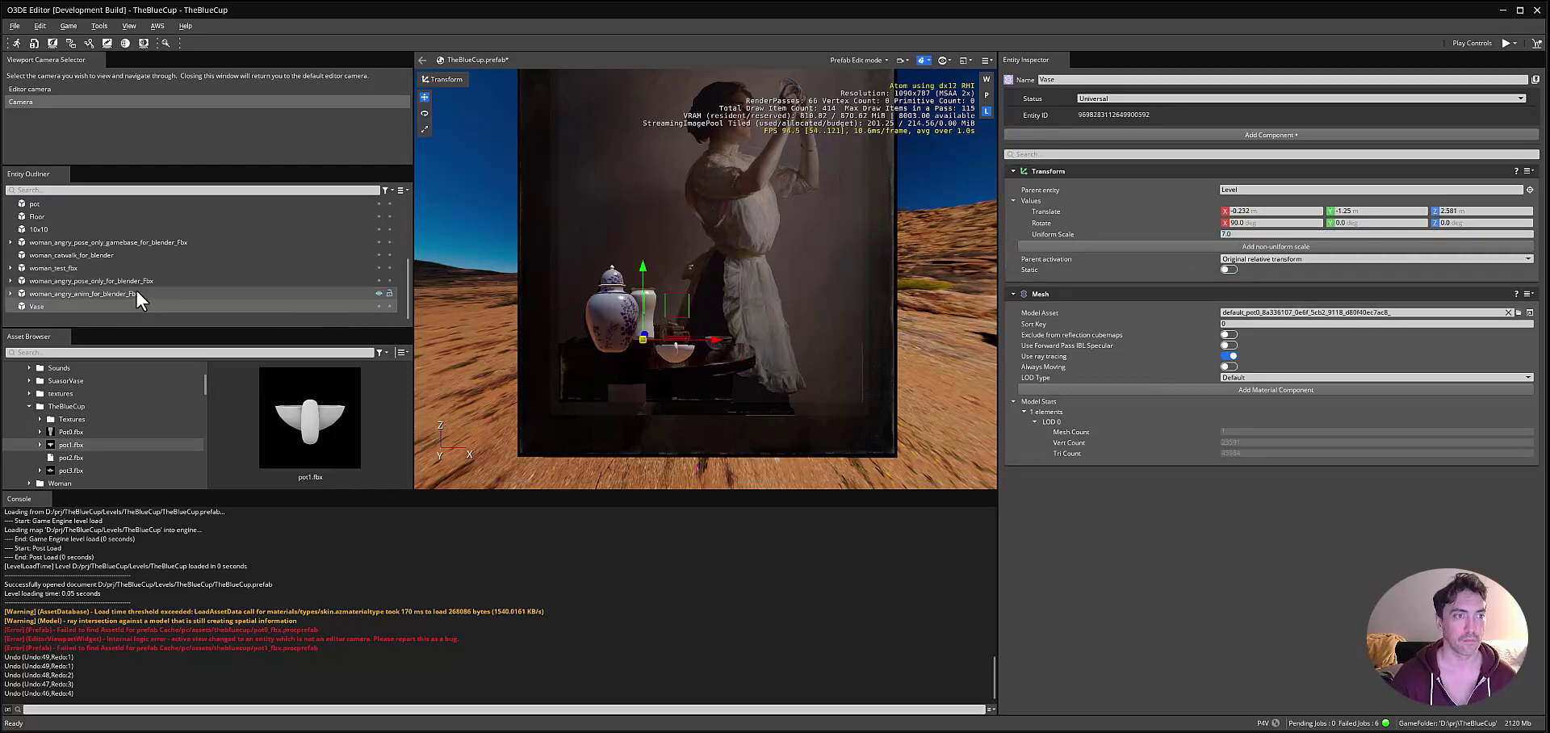
Delete the 10x10 entity and all the imported woman entities, and rename the lowercase pot entity as Pot.
click(136, 292)
shift+click(165, 231)
key(Delete)
click(132, 292)
Delete the Vase_rev_1_fbx entity together with its remaining child.
click(74, 269)
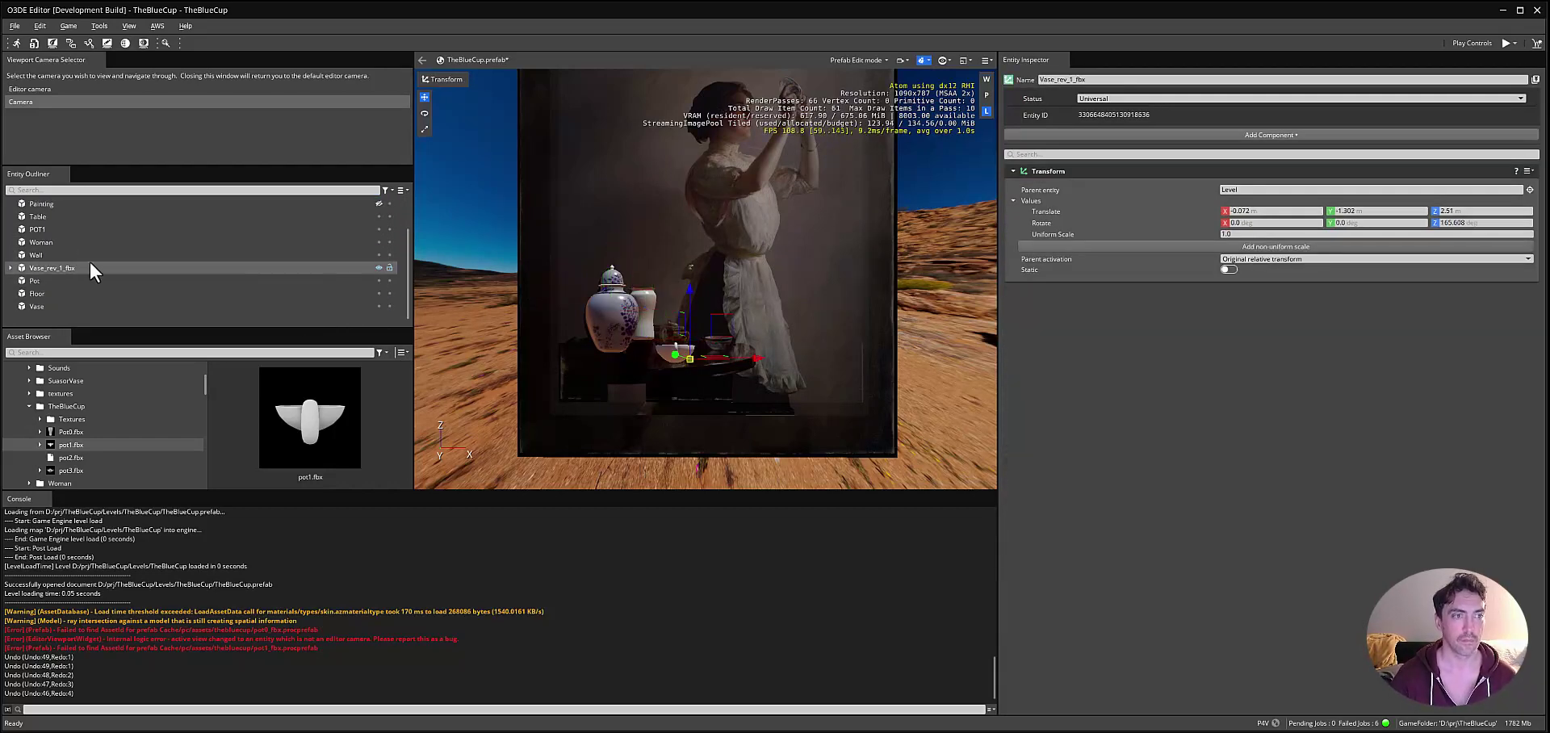
double_click(97, 268)
click(116, 277)
click(113, 270)
key(Delete)
Rename the Woman entity as OriginalPainting_Woman.
click(82, 284)
key(F2)
text(OriginalPainting_Woman)
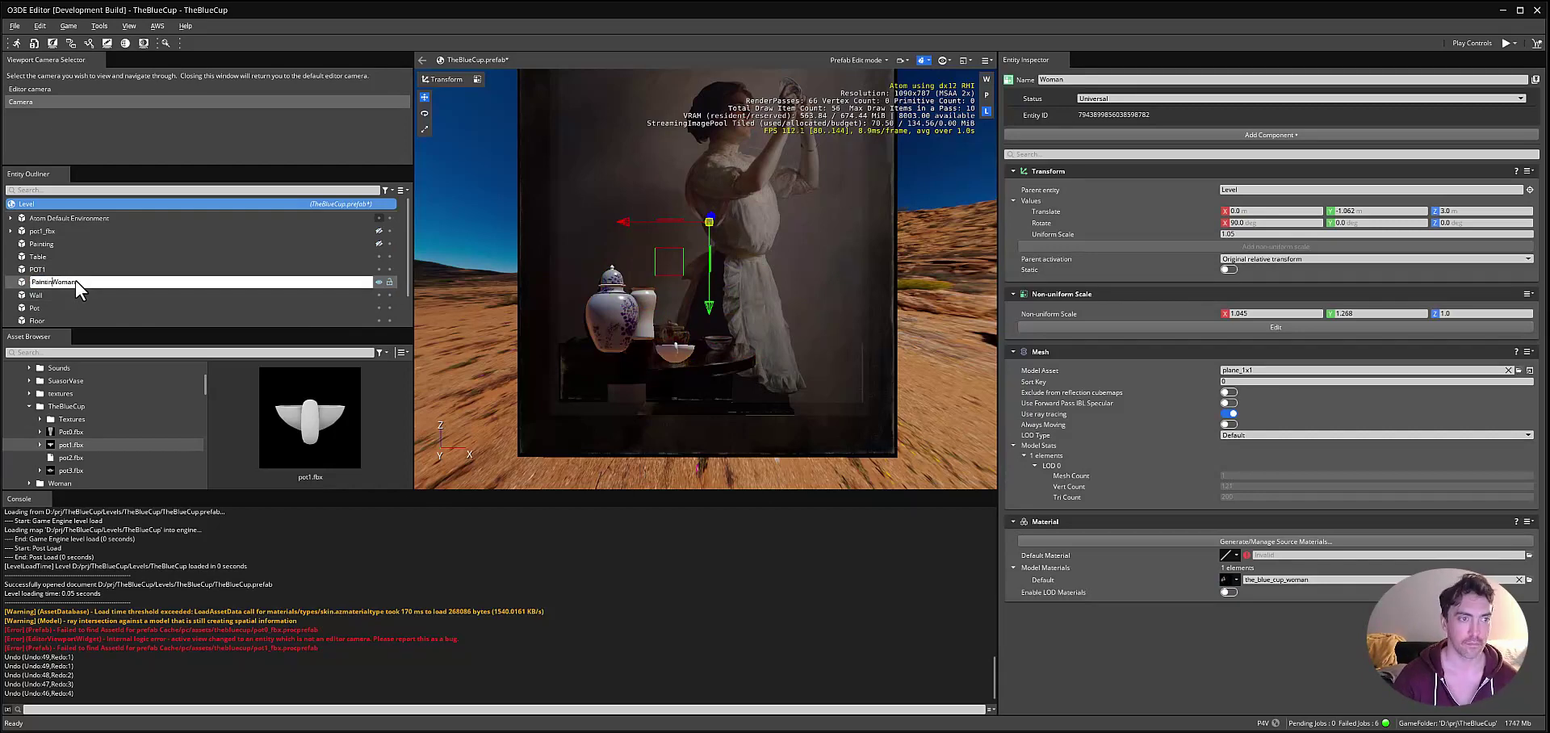
key(Return)
Create an empty entity in the level and name it Original Painting.
scroll(68, 268, down, 2)
right_click(76, 318)
click(101, 324)
key(F2)
text(Original)
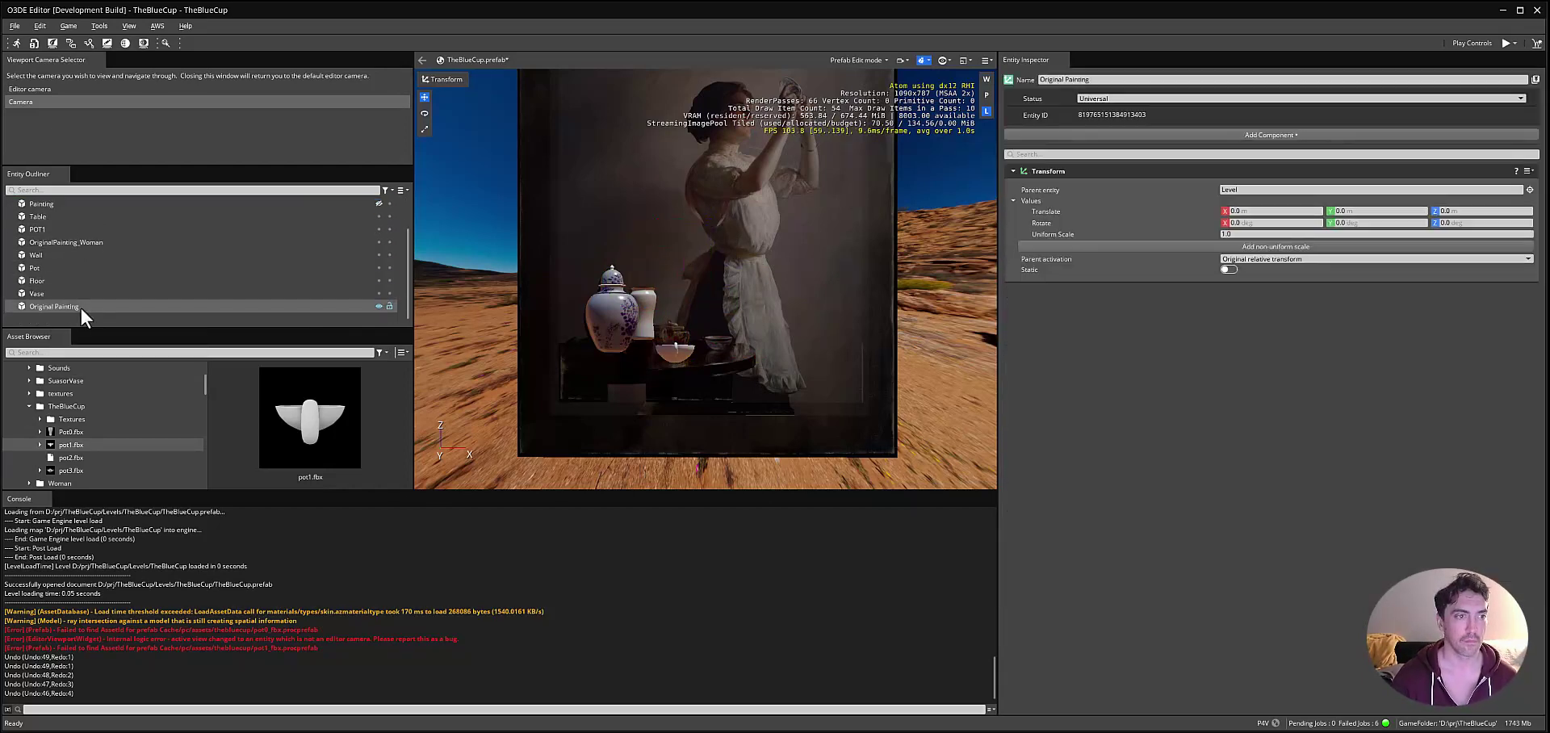
Rename the OriginalPainting_Woman entity back to Woman and hide it in the viewport.
click(76, 243)
key(F2)
text(Woman)
click(66, 240)
click(378, 242)
scroll(378, 242, down, 2)
click(378, 241)
Delete the Table, Woman, Wall, Floor and empty Original Painting entities, and rename the Painting entity as Original Painting.
click(65, 216)
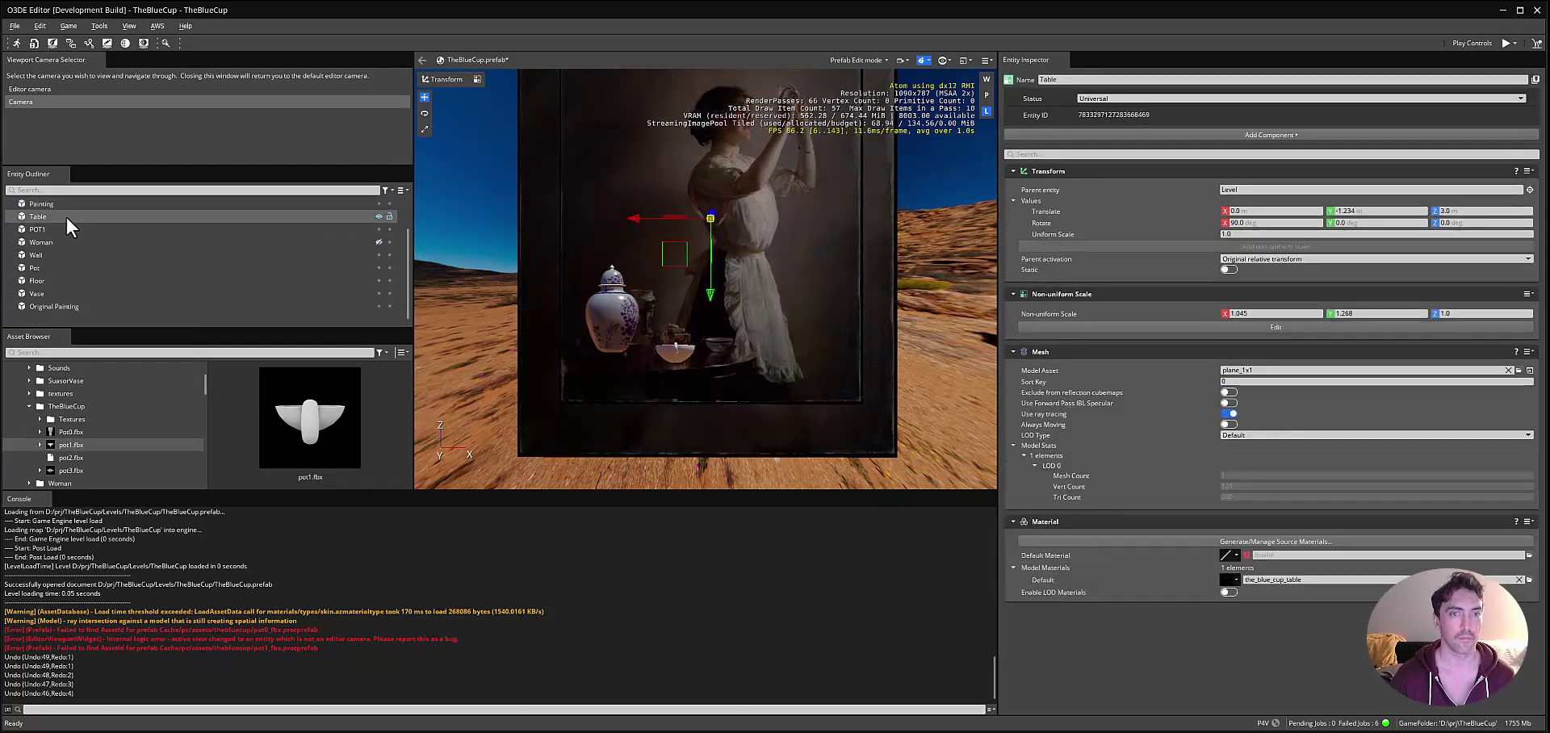
click(379, 216)
click(379, 241)
click(213, 241)
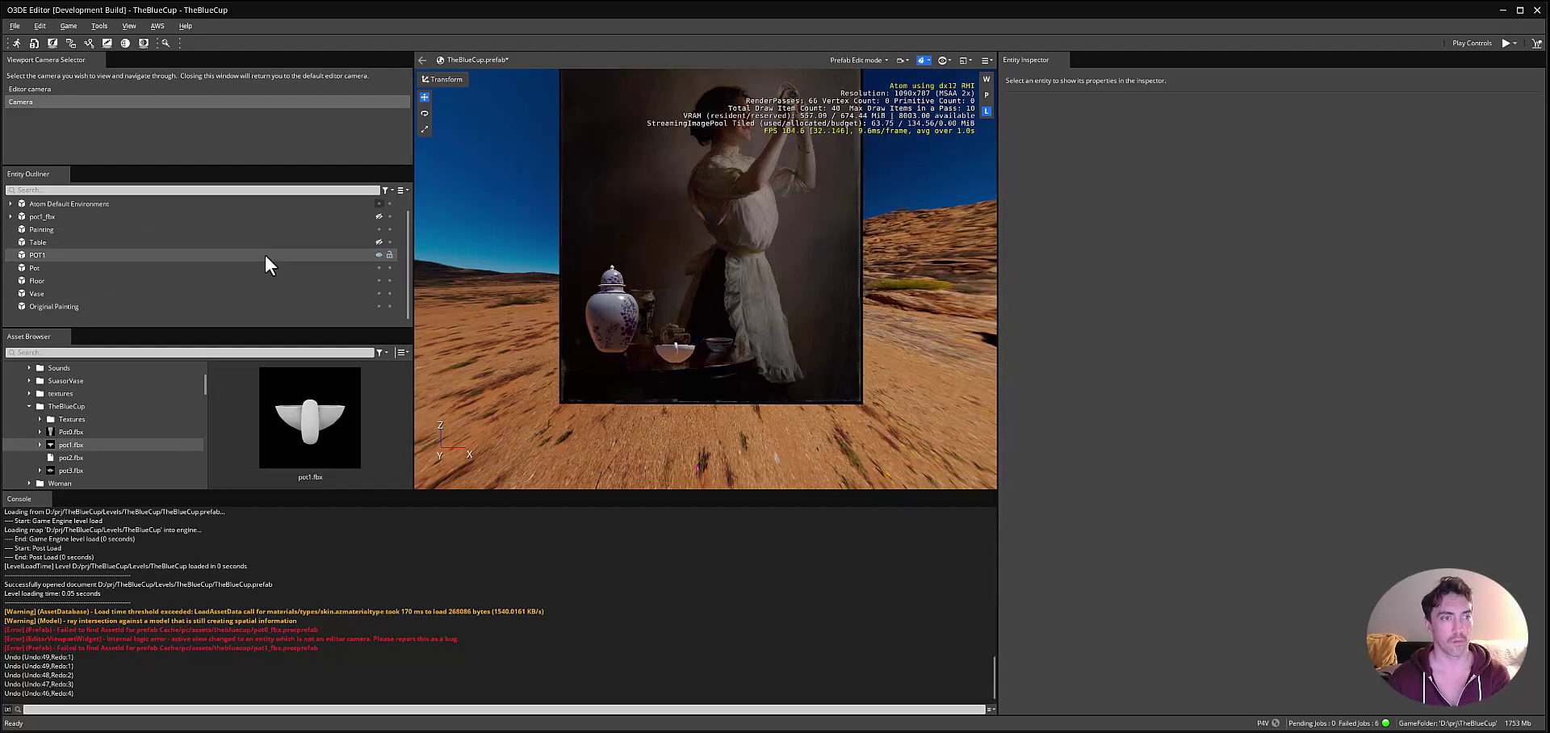
click(202, 244)
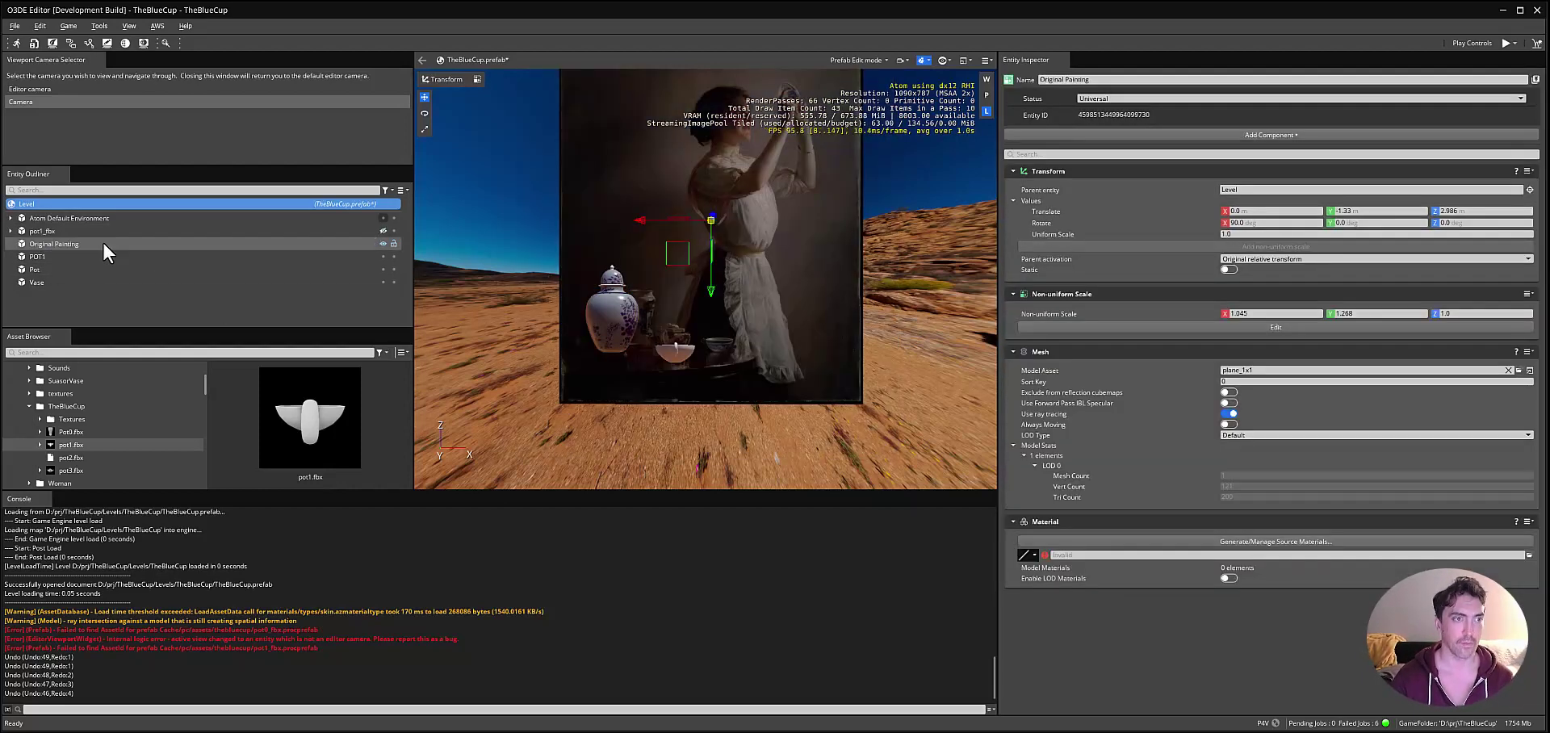
Rename the POT1 entity as Tea Cup and move it over the painted cup at X 0.027, Z 2.532.
click(64, 257)
key(F2)
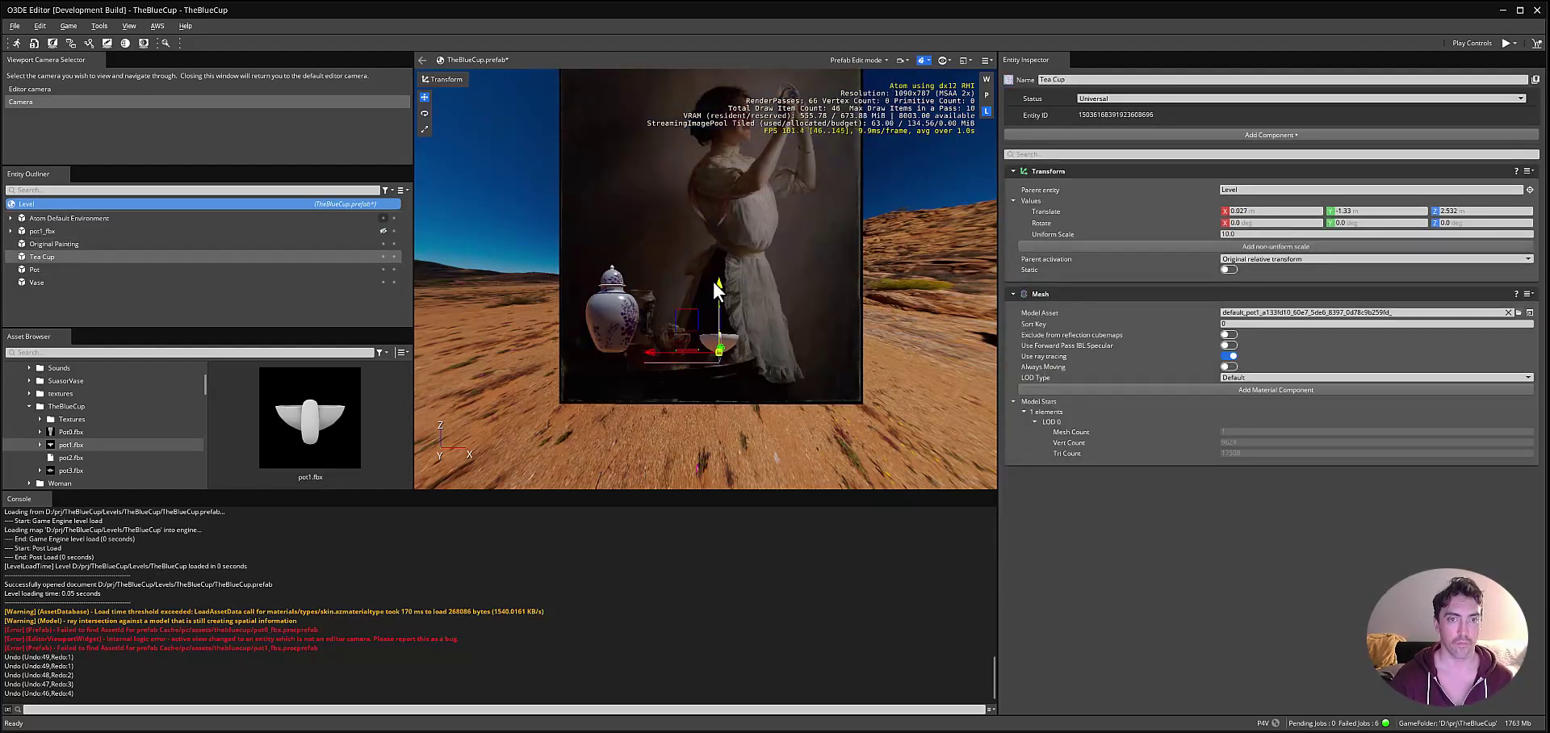
Expand the hidden pot1_fbx entity and check the visibility of its pot child.
click(42, 232)
click(42, 283)
click(11, 231)
click(45, 243)
click(383, 244)
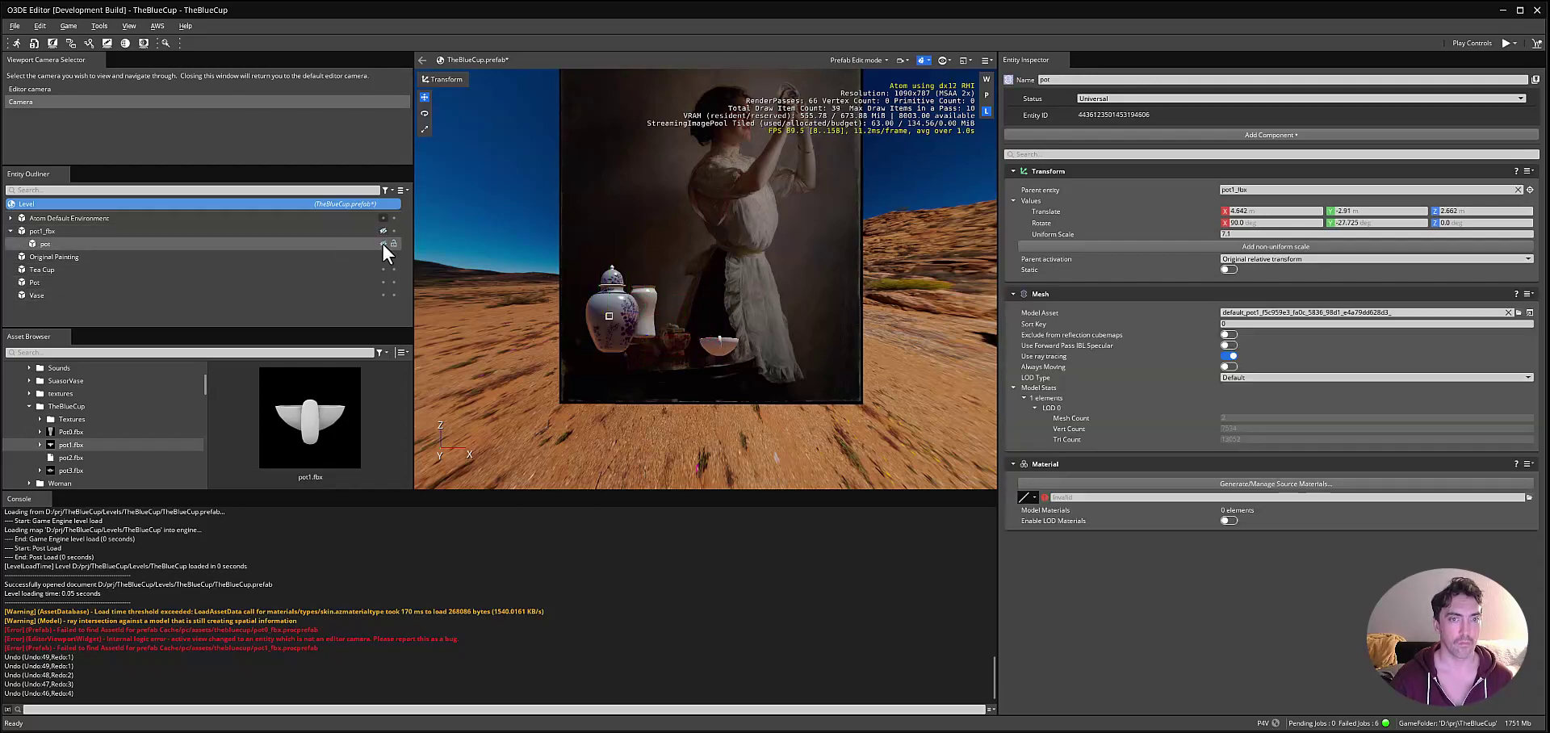
click(10, 230)
Turn off orthographic mode on the Camera under Atom Default Environment and return the viewport to the Editor camera.
click(10, 218)
click(51, 270)
scroll(71, 267, down, 1)
click(1274, 671)
click(1274, 671)
click(30, 89)
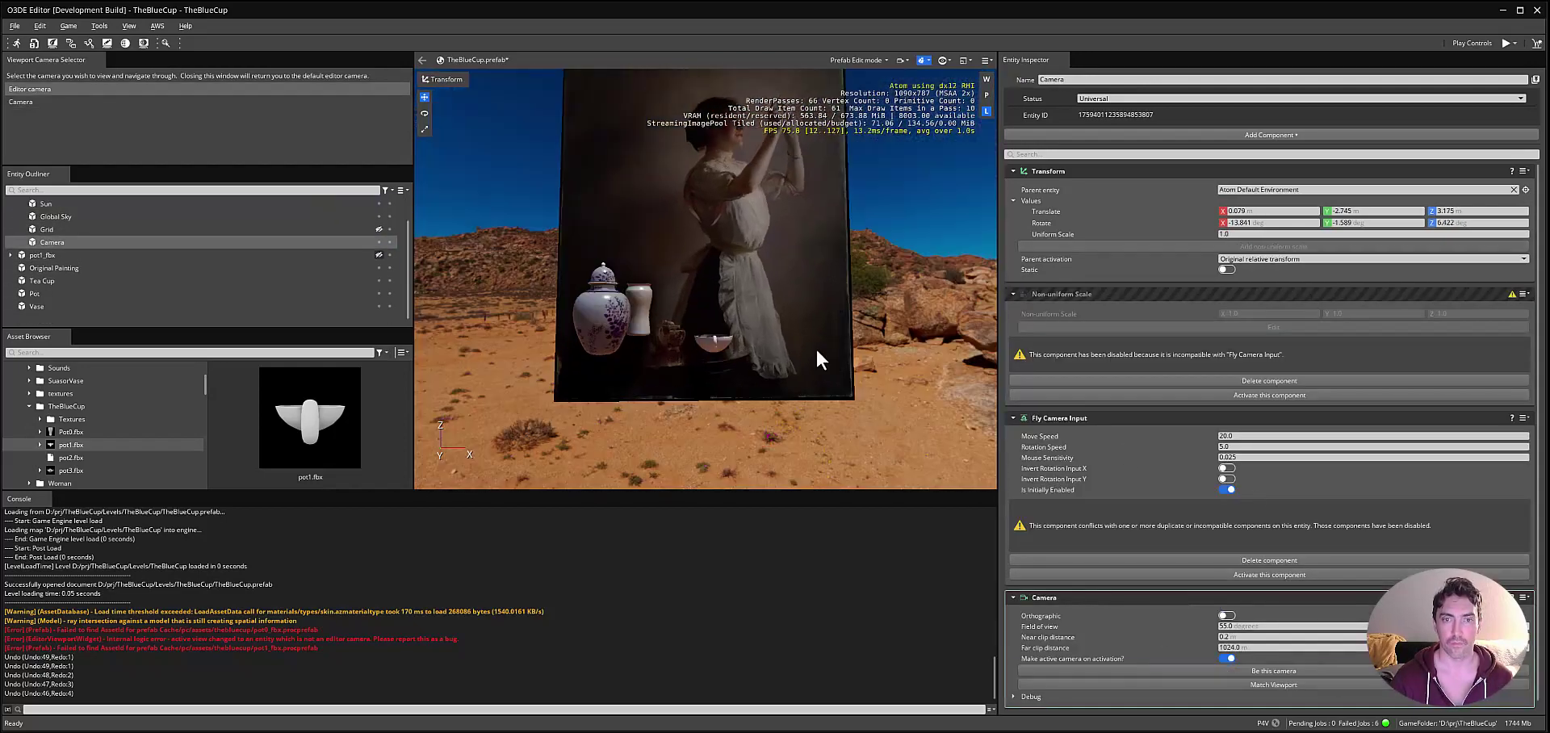
mouse_move(817, 350)
right_down()
mouse_move(795, 349)
mouse_move(816, 349)
right_up()
Switch to File Explorer and look through the project's TheBlueCup asset folders and the Day59 folder on drive D.
key(alt+Tab)
double_click(614, 222)
key(alt+Left)
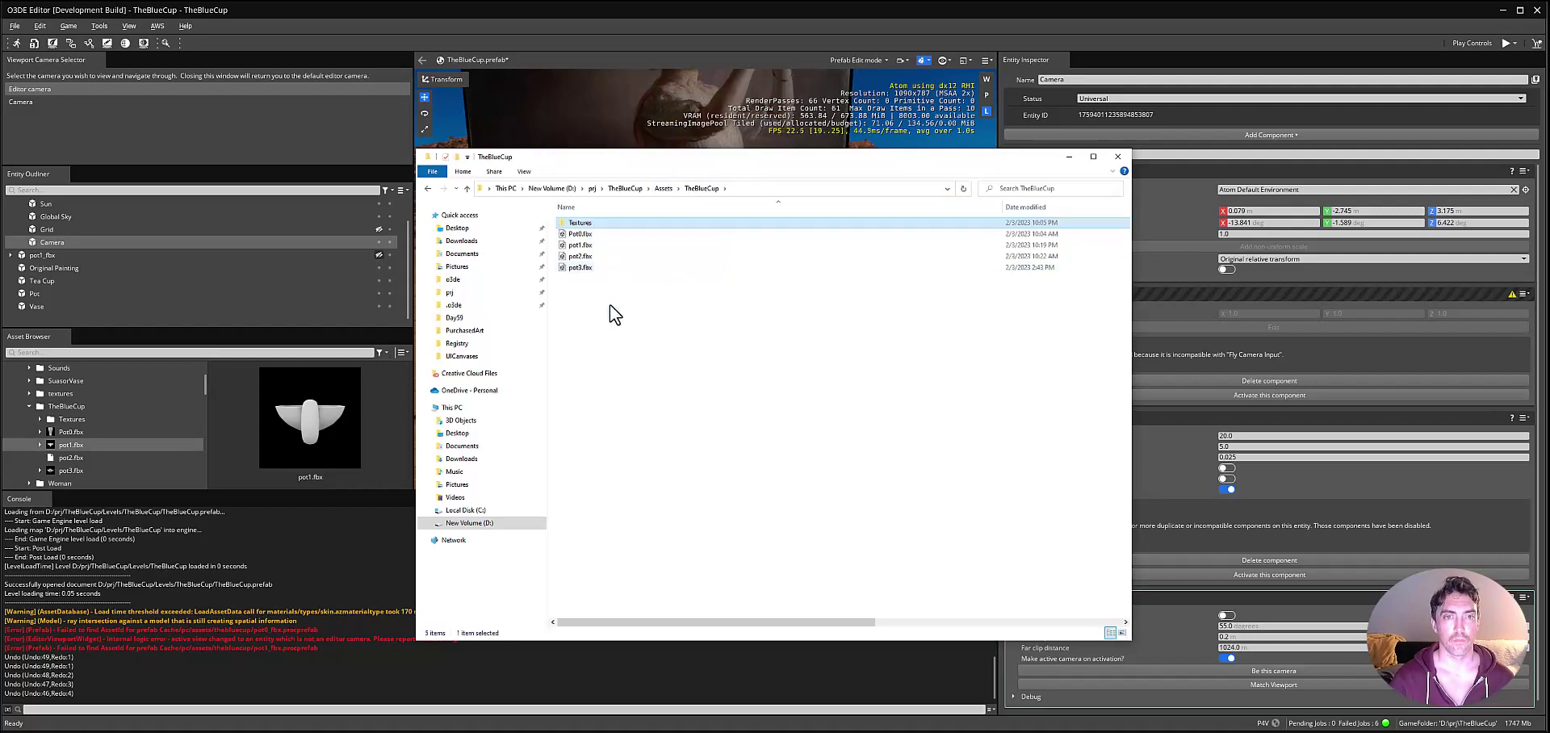
click(662, 189)
double_click(596, 290)
click(465, 330)
key(alt+Tab)
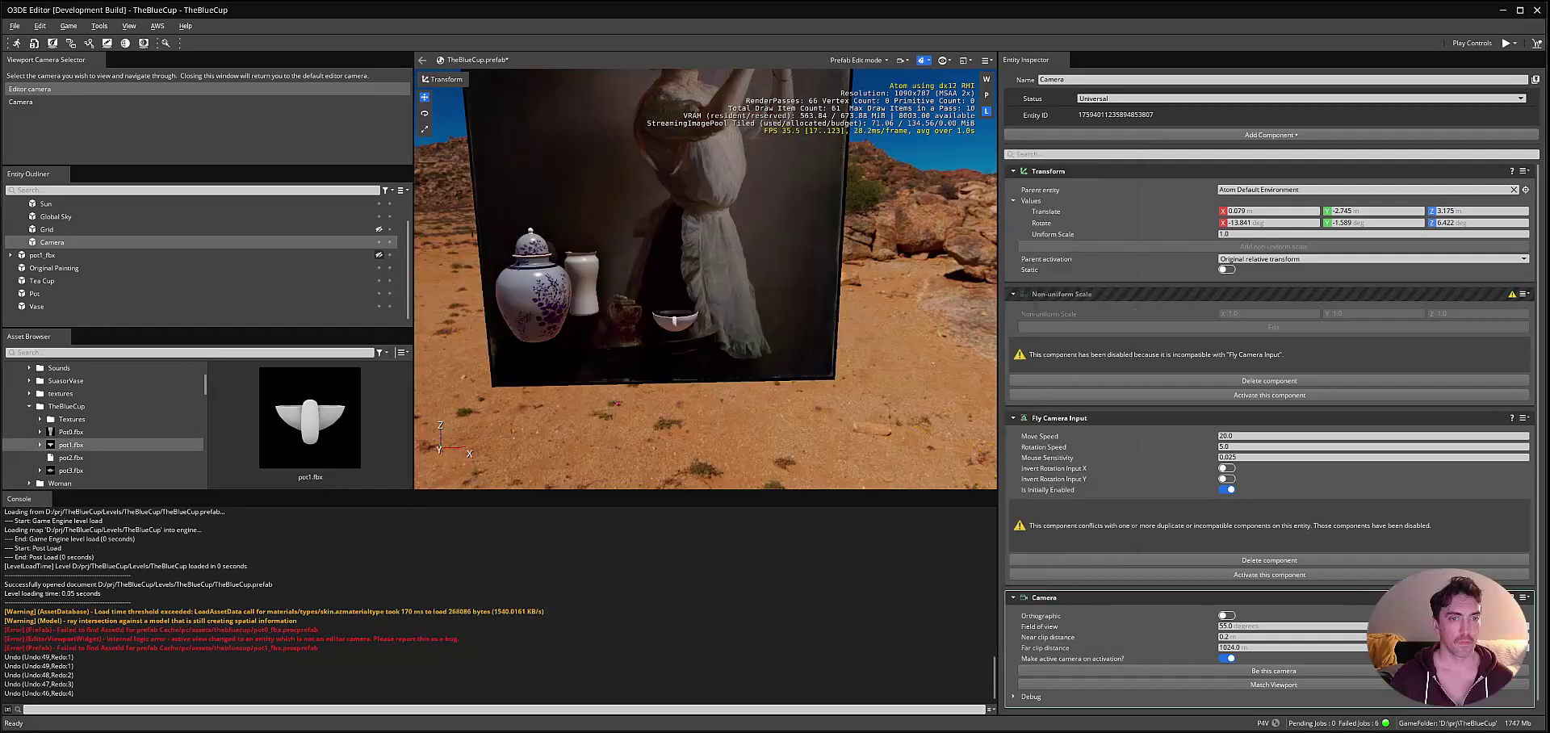
key(alt+Tab)
click(461, 459)
click(469, 523)
double_click(587, 235)
key(alt+Left)
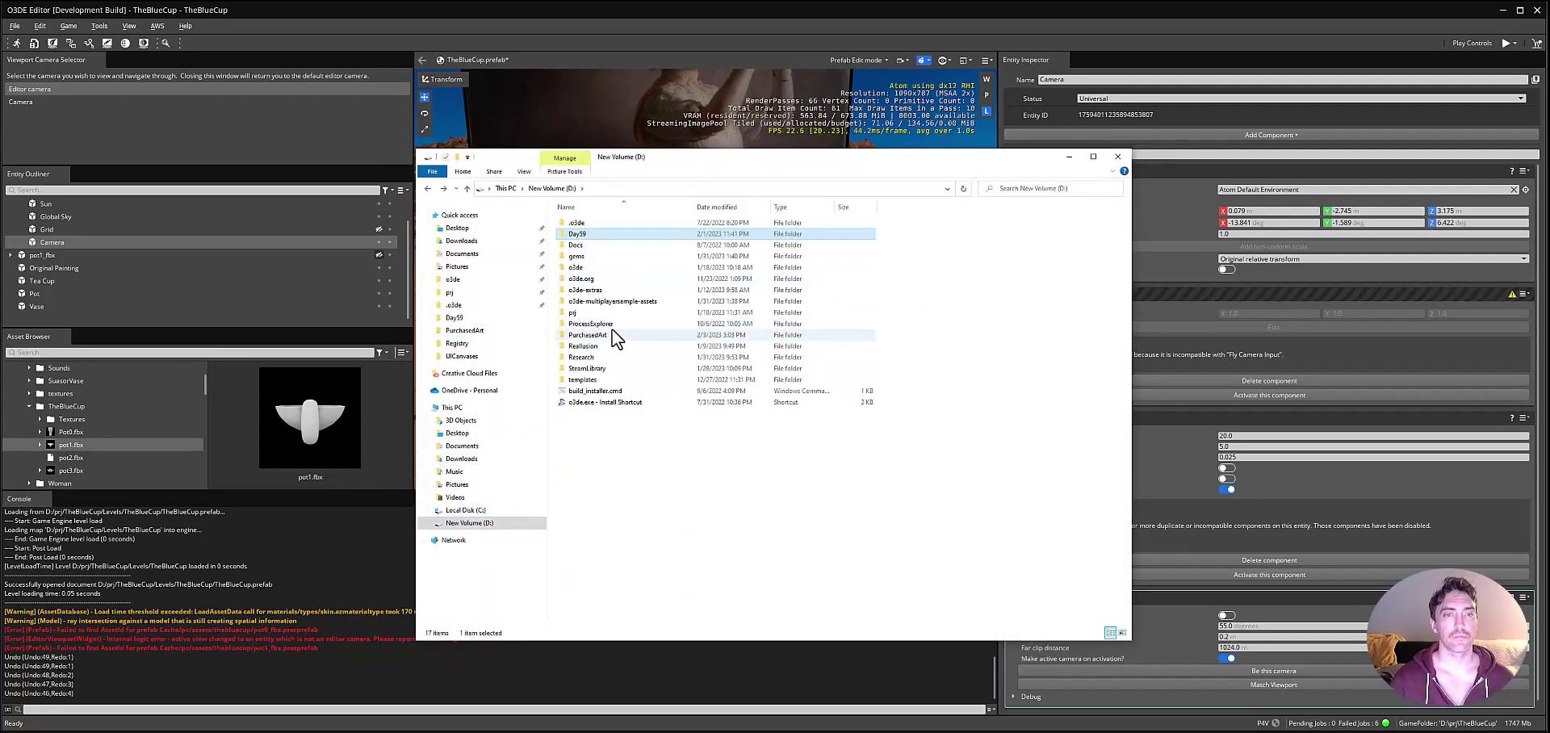
Open the PurchasedArt folder on drive D and examine the PBR Sample Maps.zip archive.
double_click(616, 334)
double_click(754, 242)
scroll(659, 349, down, 3)
click(1008, 195)
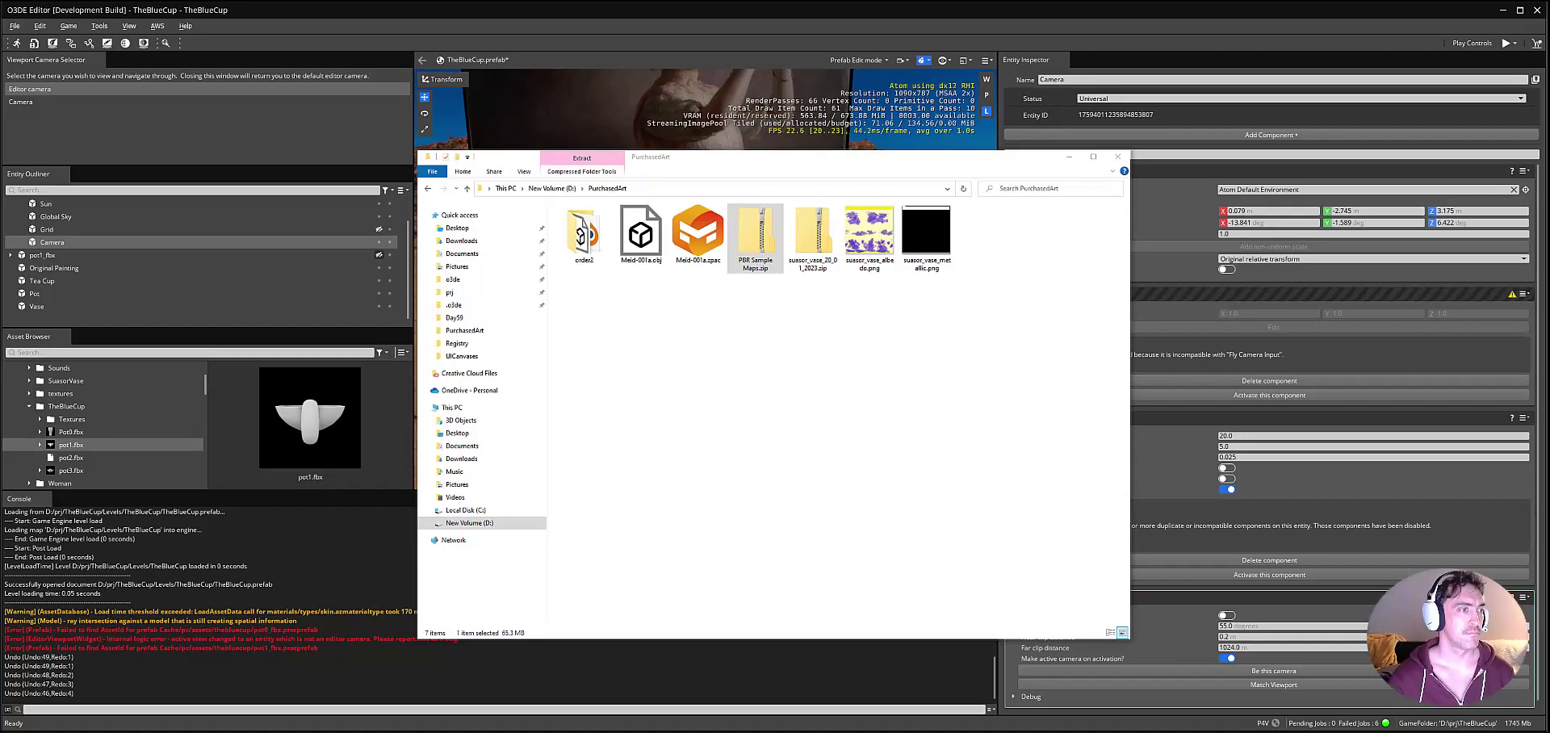
Copy RoundTable.fbx from the Downloads folder into the PurchasedArt folder.
drag(726, 191, 1199, 256)
drag(1097, 335, 833, 346)
Open RoundTable.mtl from Downloads in Notepad to examine the table material's texture references.
double_click(1094, 335)
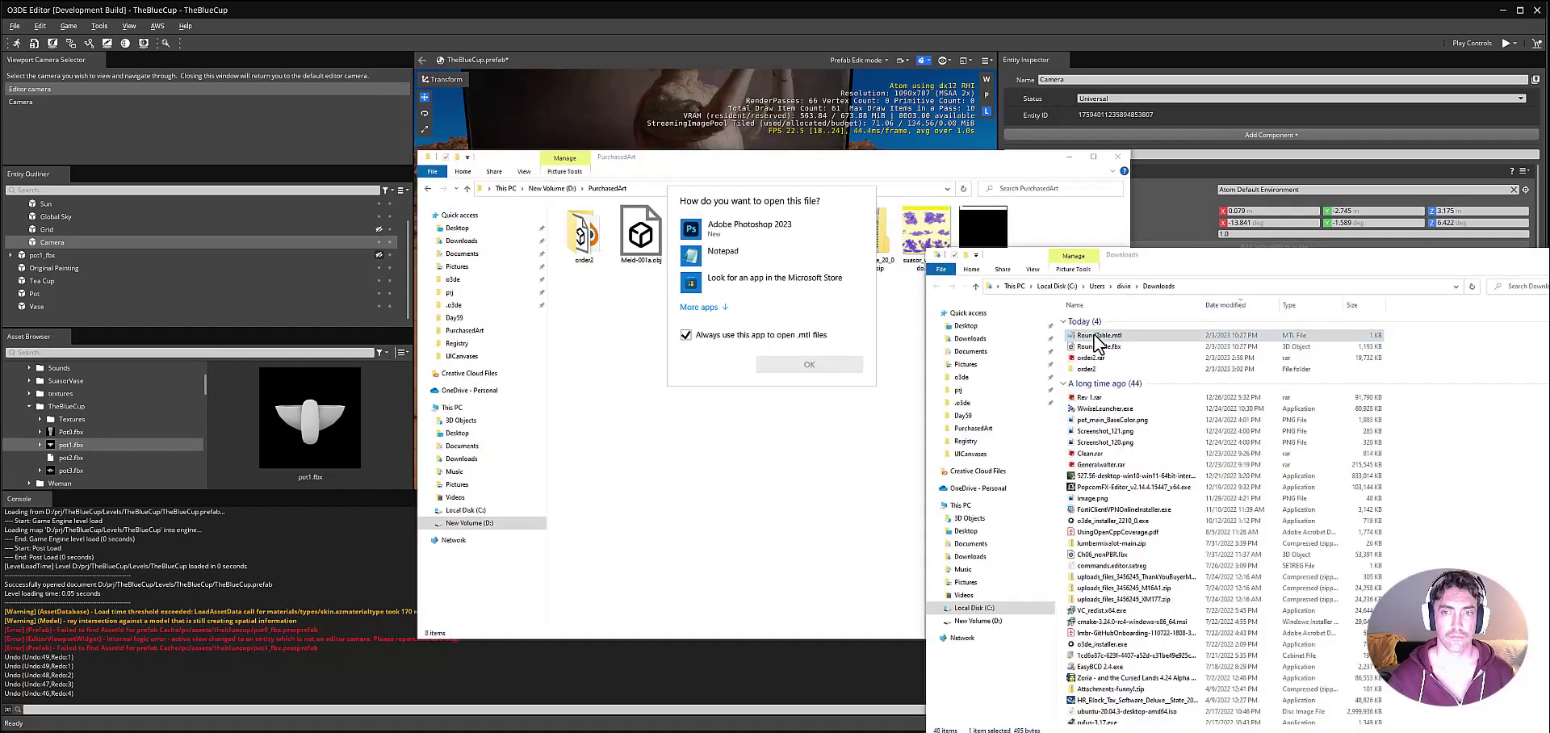
click(722, 252)
click(809, 365)
drag(277, 148, 365, 364)
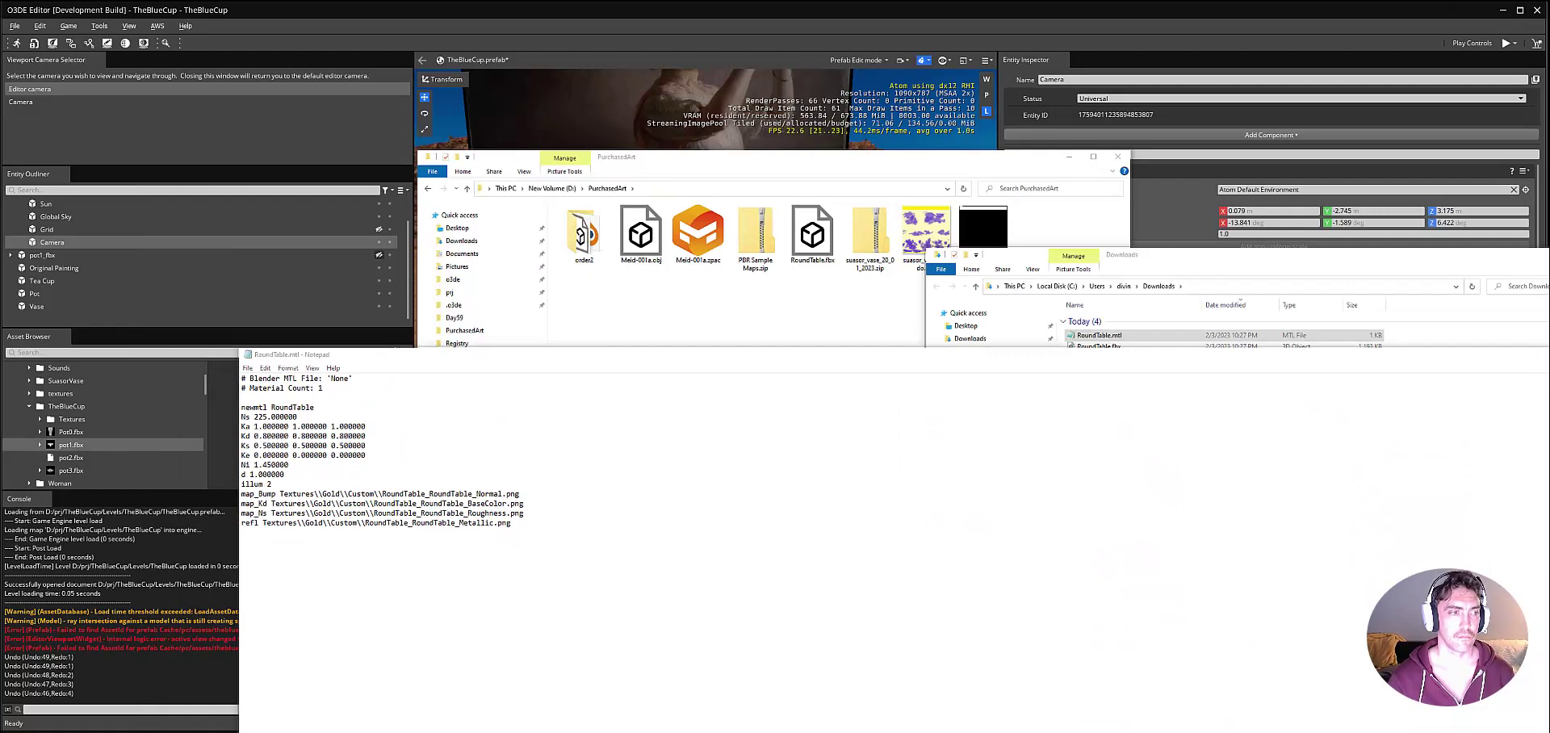
Look through the Downloads folder for the remaining round table files and the texture download.
click(1135, 356)
double_click(1086, 392)
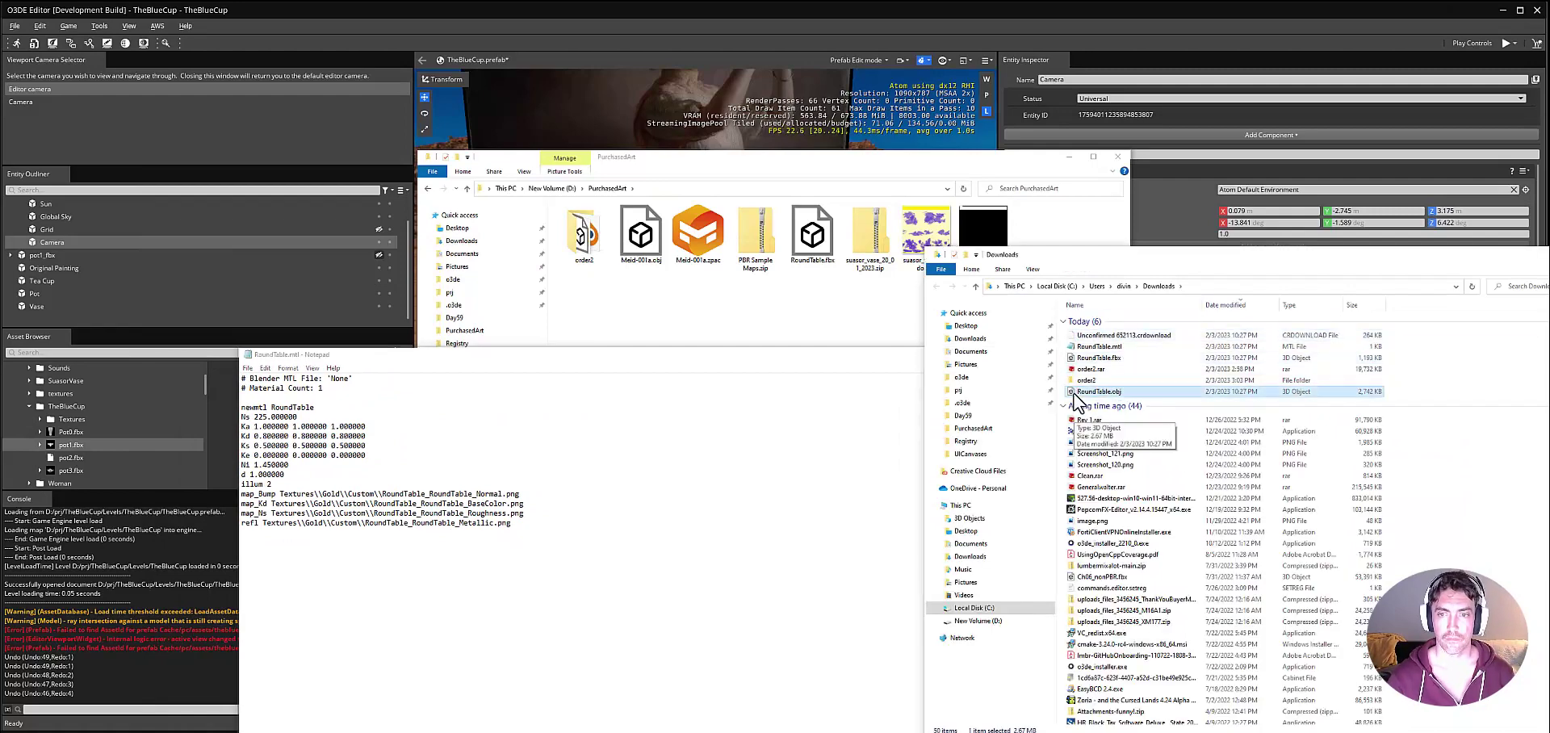
click(583, 99)
double_click(1147, 336)
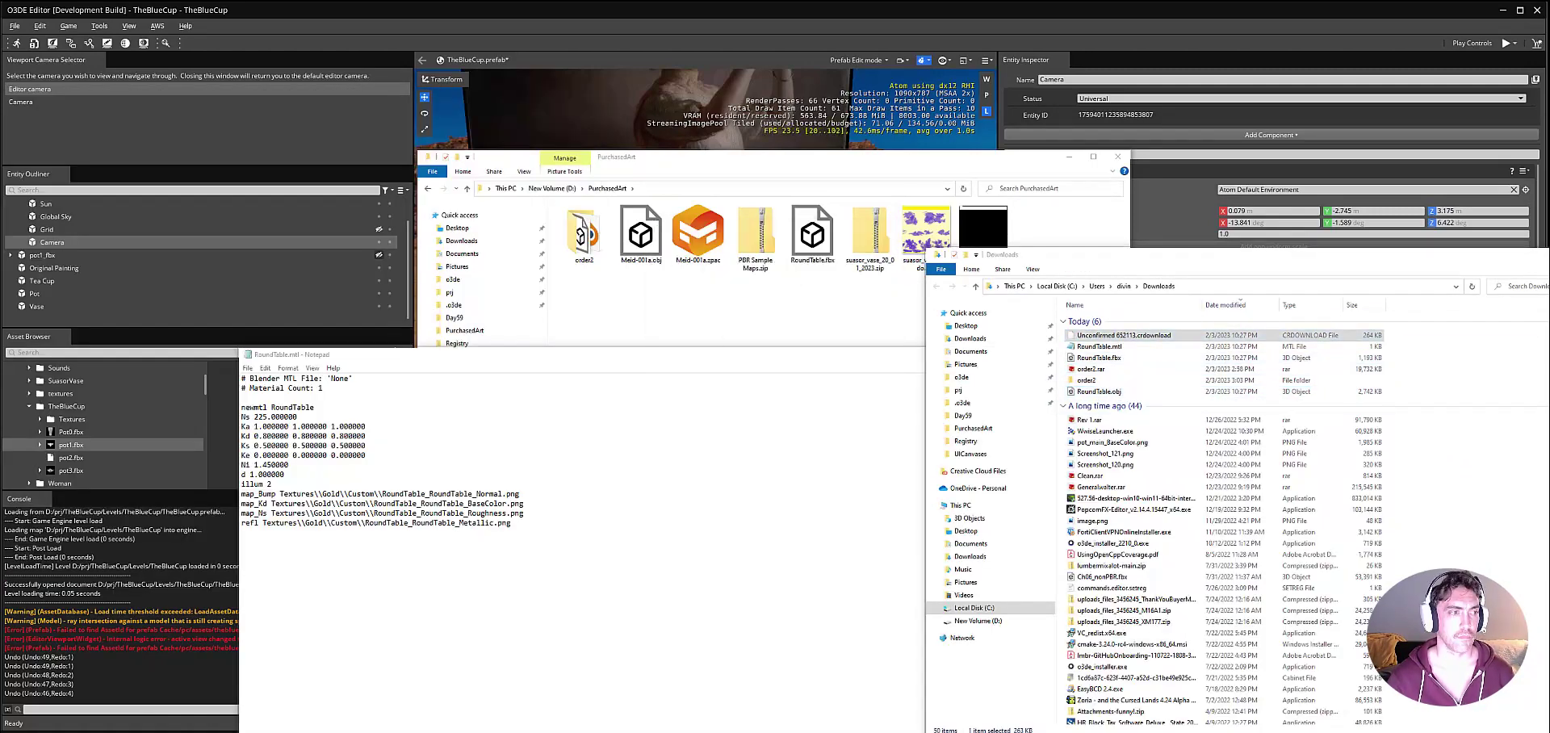
Copy RoundTable.fbx from PurchasedArt into a new RoundTable folder inside the project's TheBlueCup assets folder.
click(818, 302)
click(812, 235)
click(1069, 157)
right_click(110, 445)
click(178, 472)
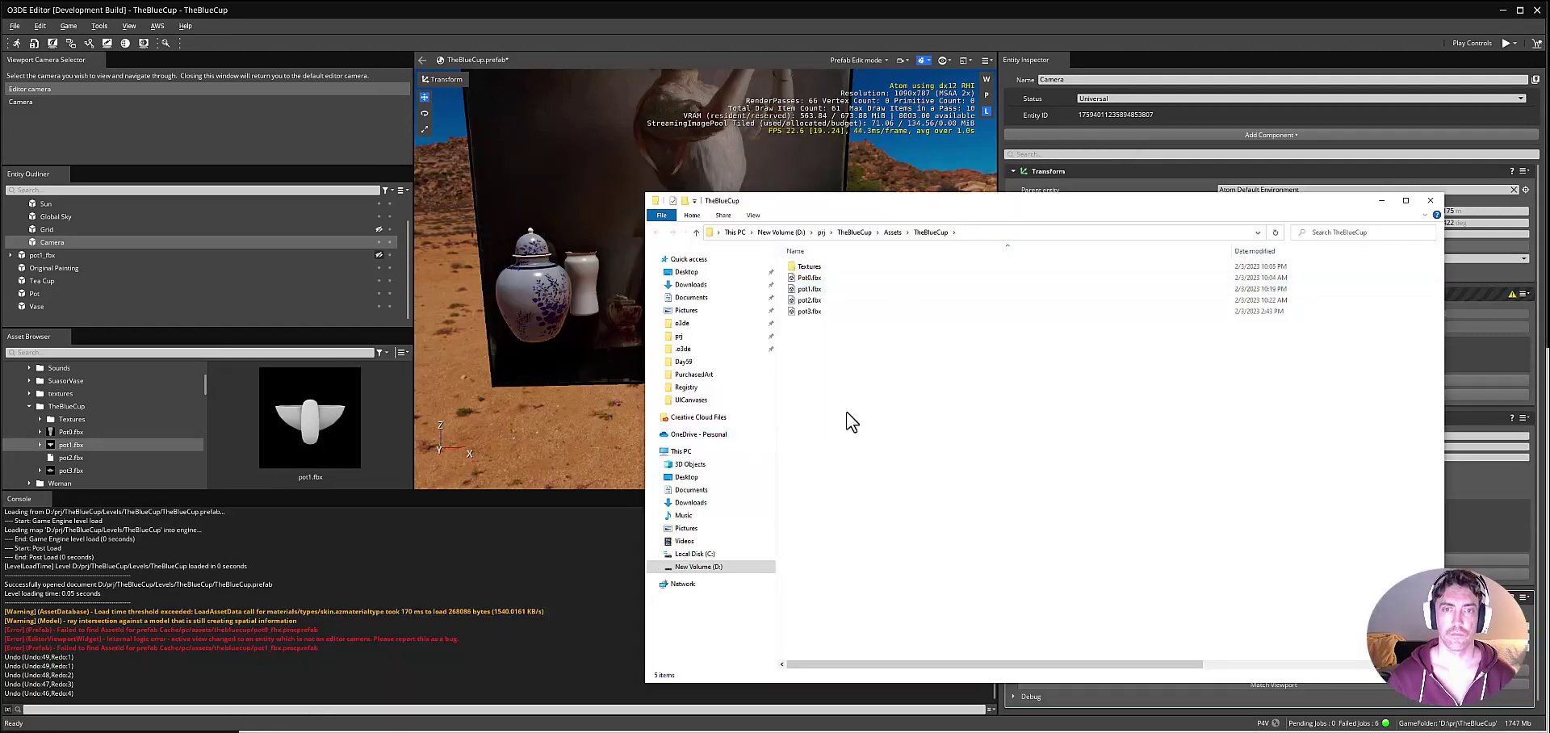
double_click(841, 275)
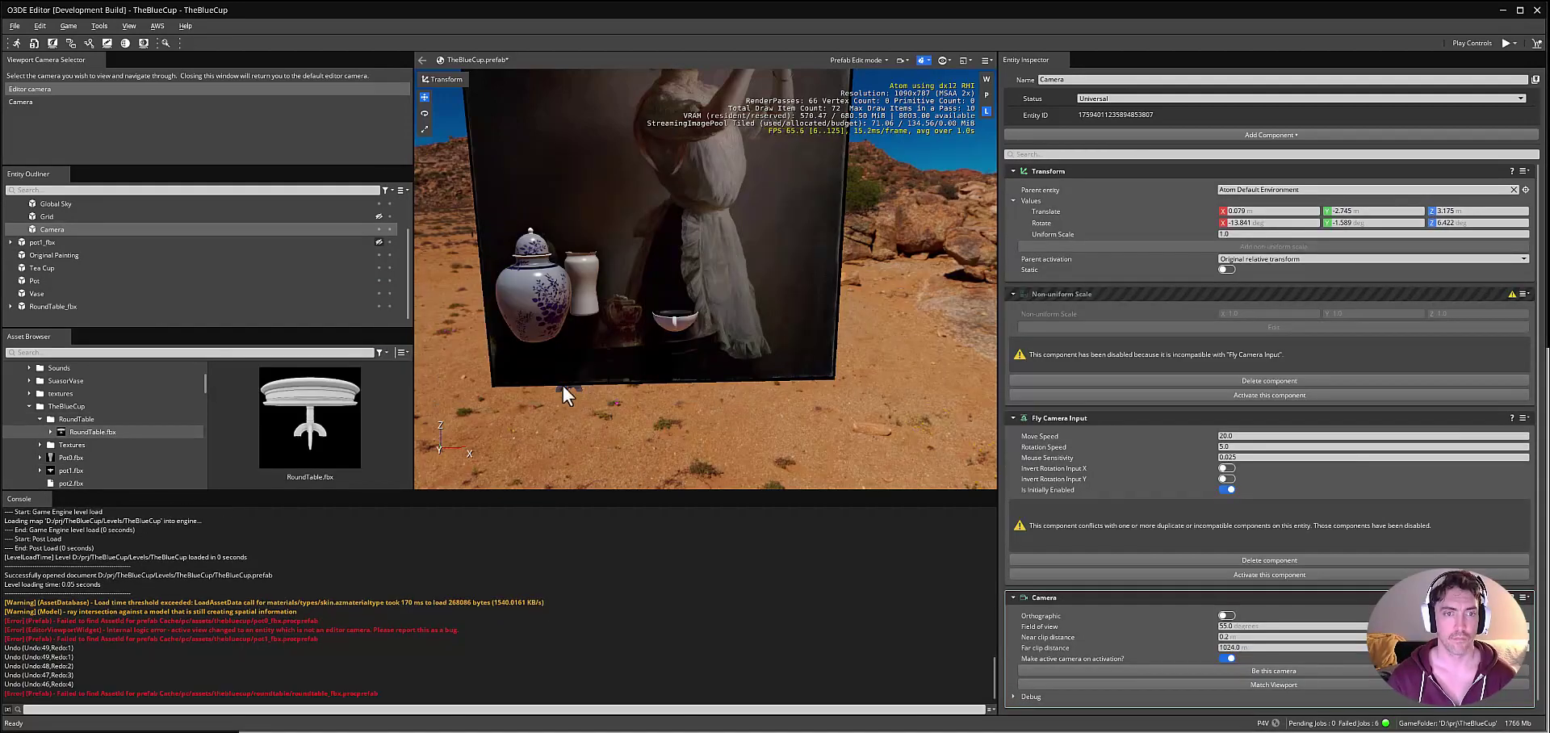
Place the RoundTable entity under the vases and cup, at about X -0.22, Y -1.028, Z 1.762.
click(167, 307)
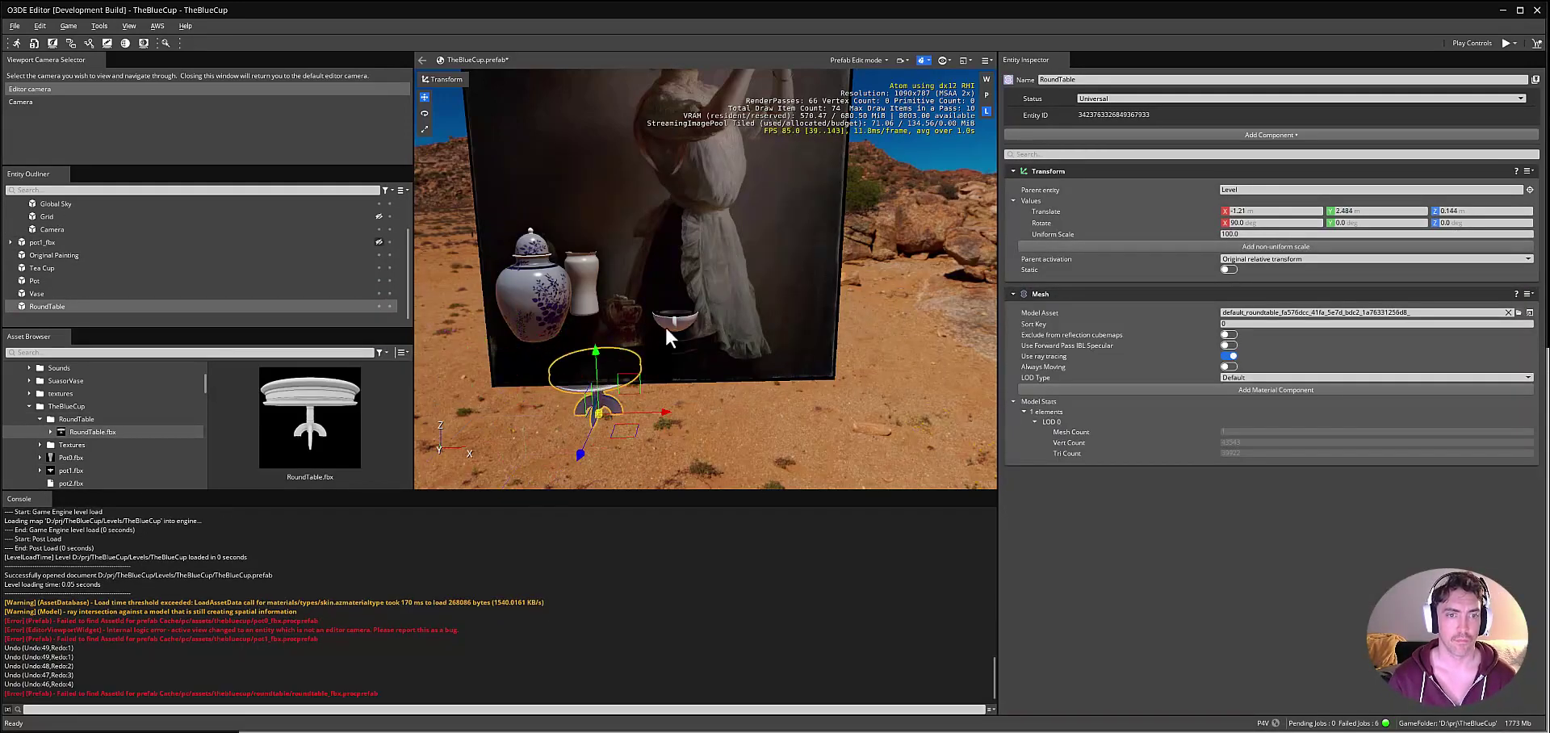
right_drag(665, 326, 671, 267)
drag(671, 266, 671, 210)
right_drag(672, 210, 678, 355)
mouse_move(617, 452)
mouse_down()
mouse_move(483, 471)
mouse_move(636, 449)
mouse_up()
right_drag(636, 449, 645, 356)
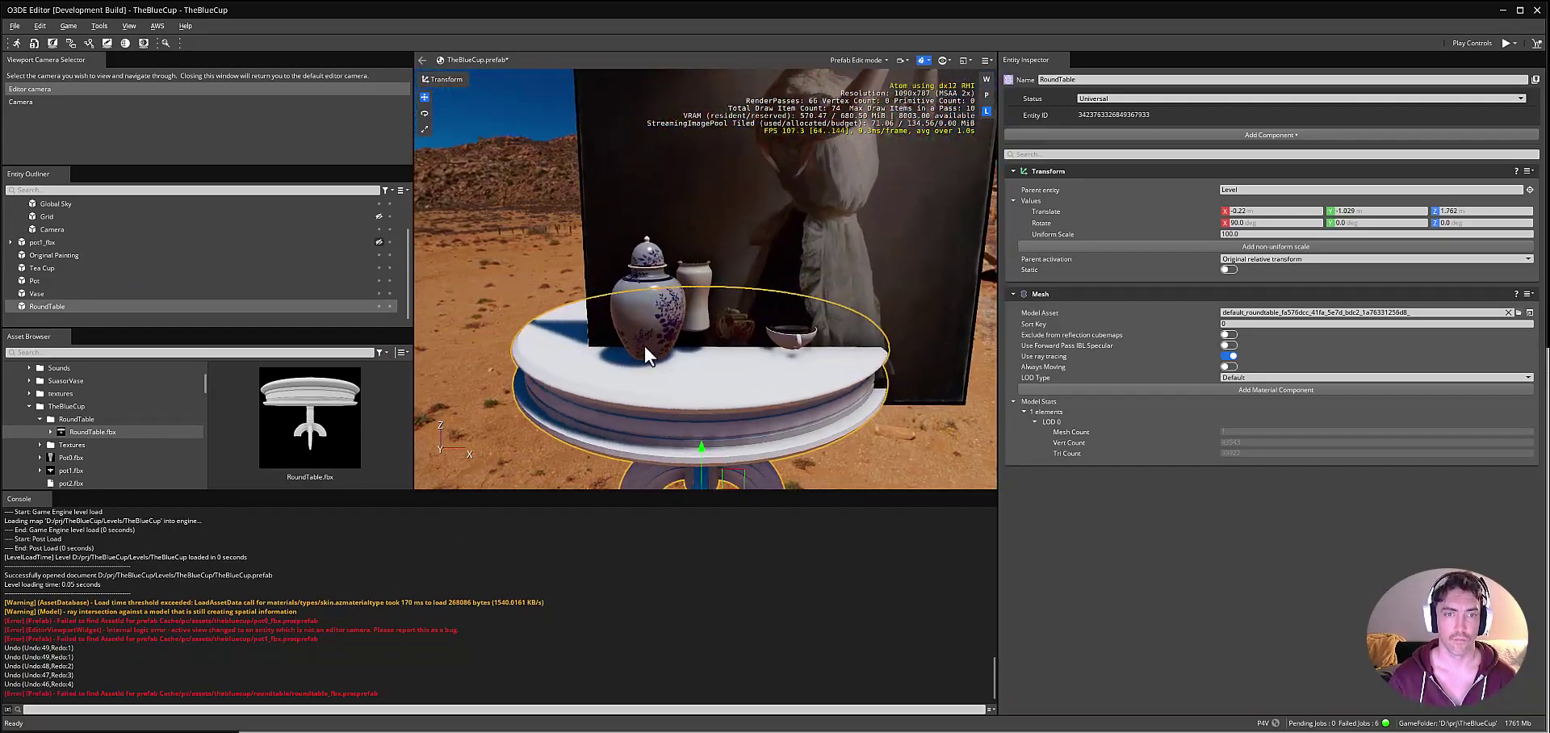
Reposition the Tea Cup among the vases on the tabletop.
click(645, 342)
click(696, 295)
right_drag(751, 297, 767, 315)
drag(794, 348, 823, 331)
Hide the Original Painting entity and delete the Pot entity from the level.
click(837, 286)
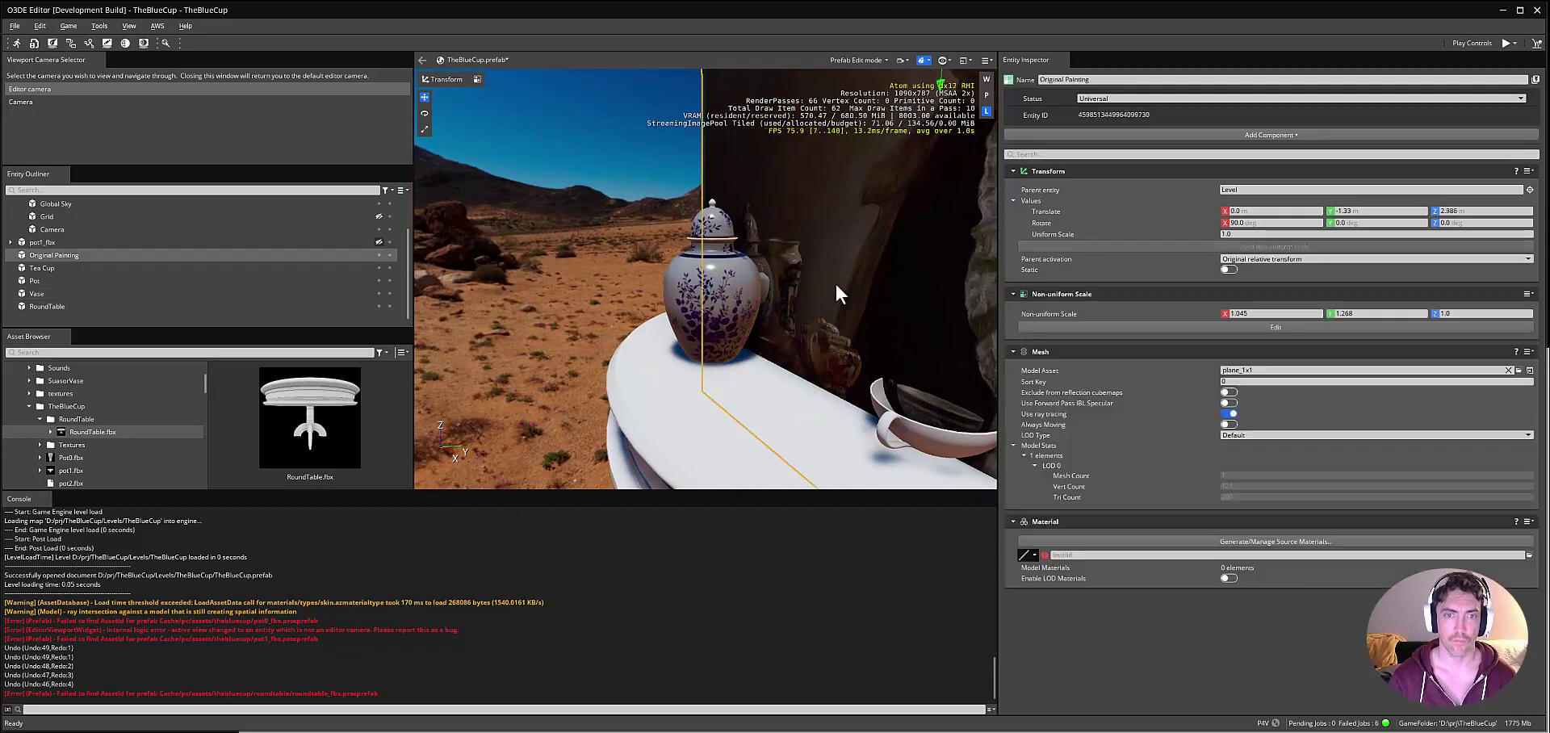
click(378, 255)
click(775, 276)
key(Delete)
Set the vase's uniform scale to 10, rotate it beside the lidded jar, and select the Tea Cup.
drag(718, 307, 651, 310)
mouse_move(651, 310)
right_down()
mouse_move(694, 323)
mouse_move(670, 323)
mouse_move(775, 307)
mouse_move(694, 339)
right_up()
click(667, 323)
double_click(1292, 234)
text(10)
key(Return)
key(2)
drag(617, 365, 537, 368)
right_drag(630, 347, 759, 311)
key(1)
click(689, 349)
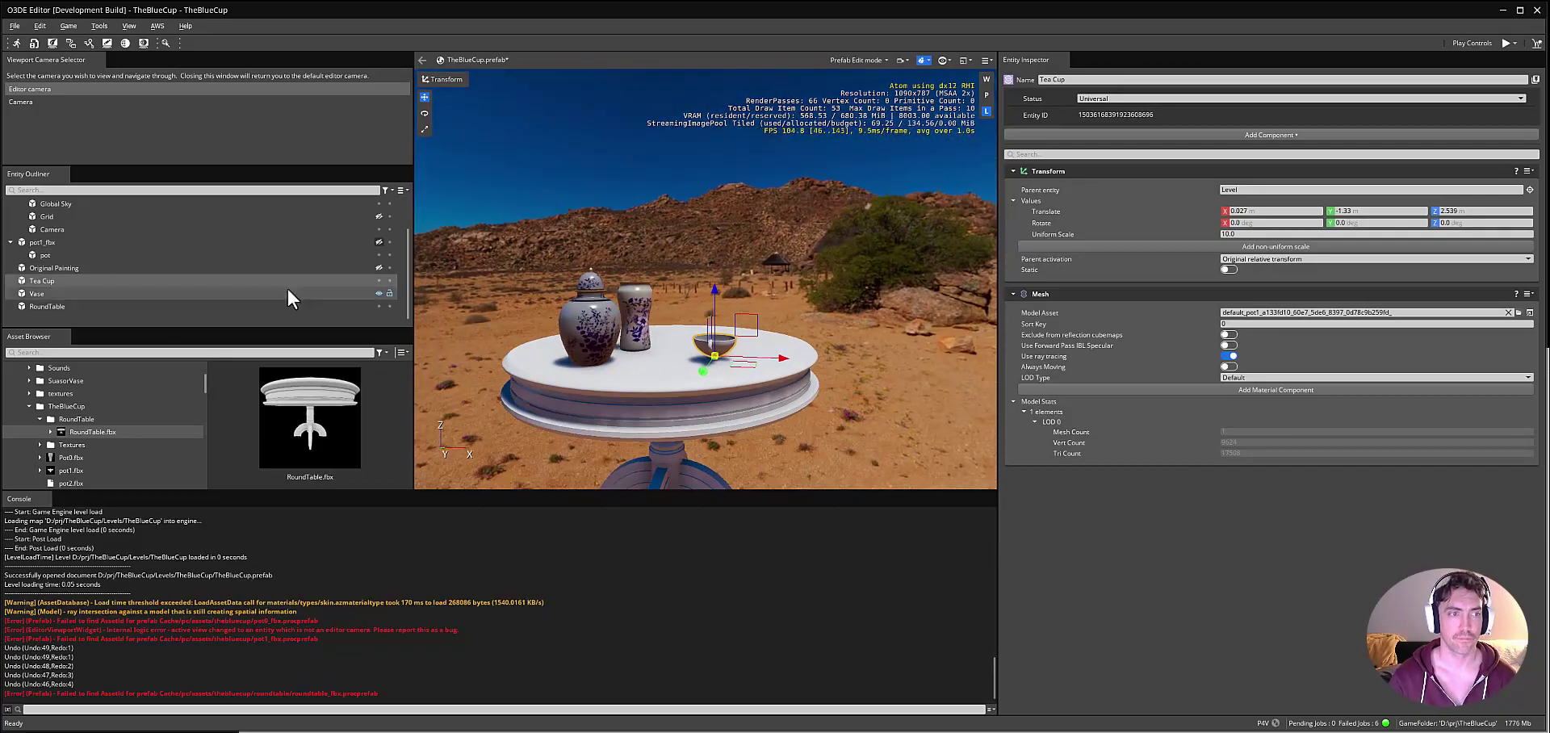
Switch to Blender and import RoundTable.fbx from the RoundTable asset folder to examine the table mesh.
click(288, 306)
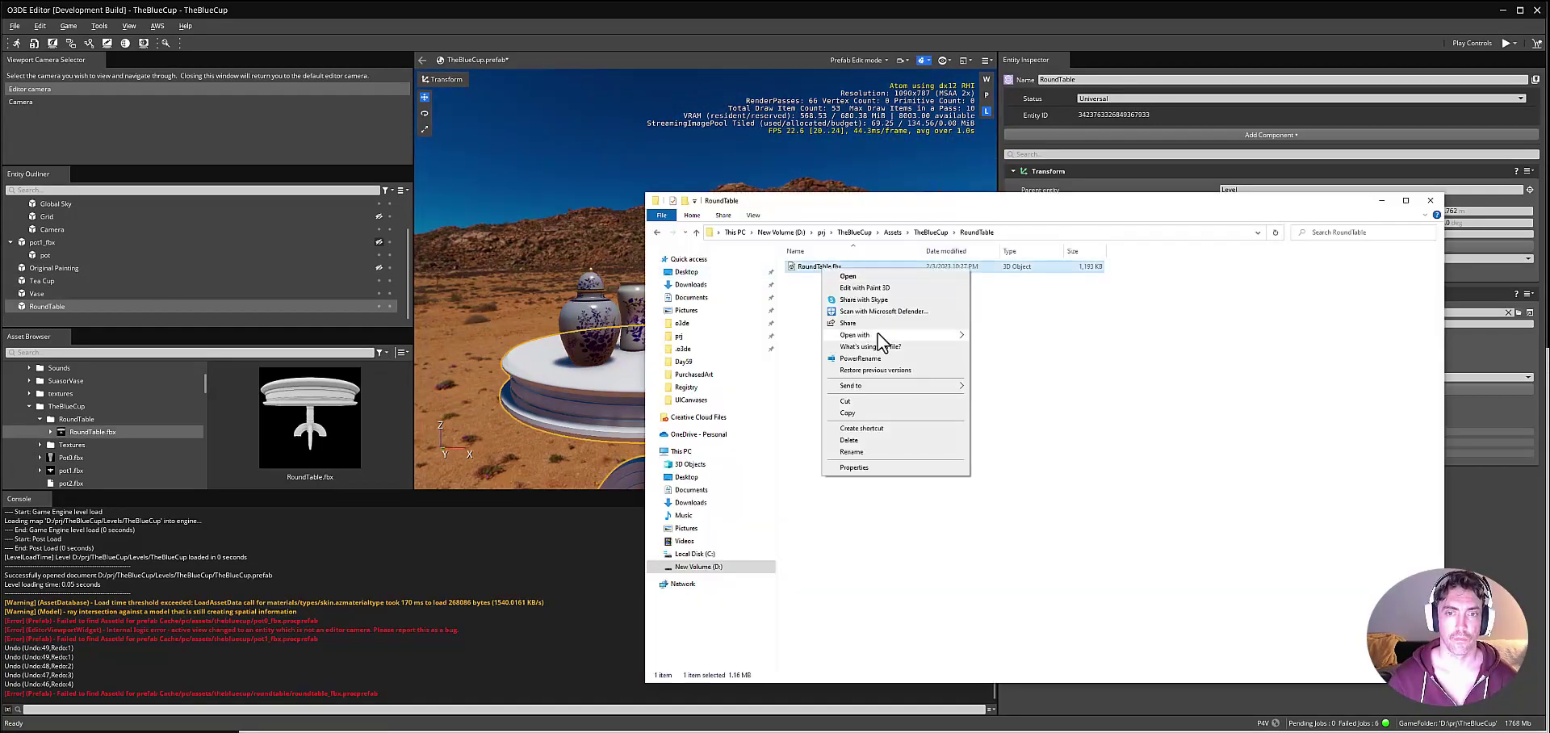
click(27, 25)
mouse_move(69, 170)
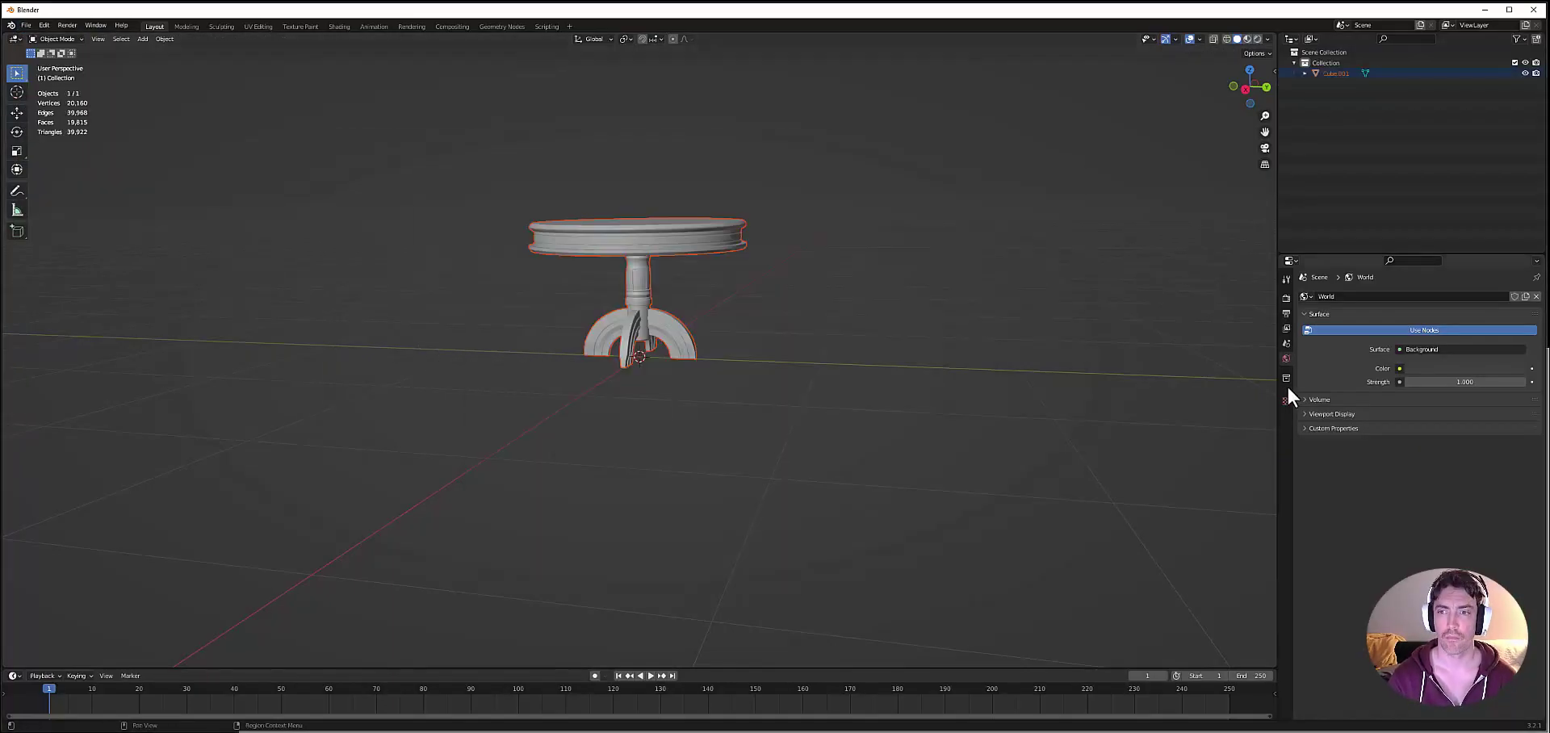
key(alt+a)
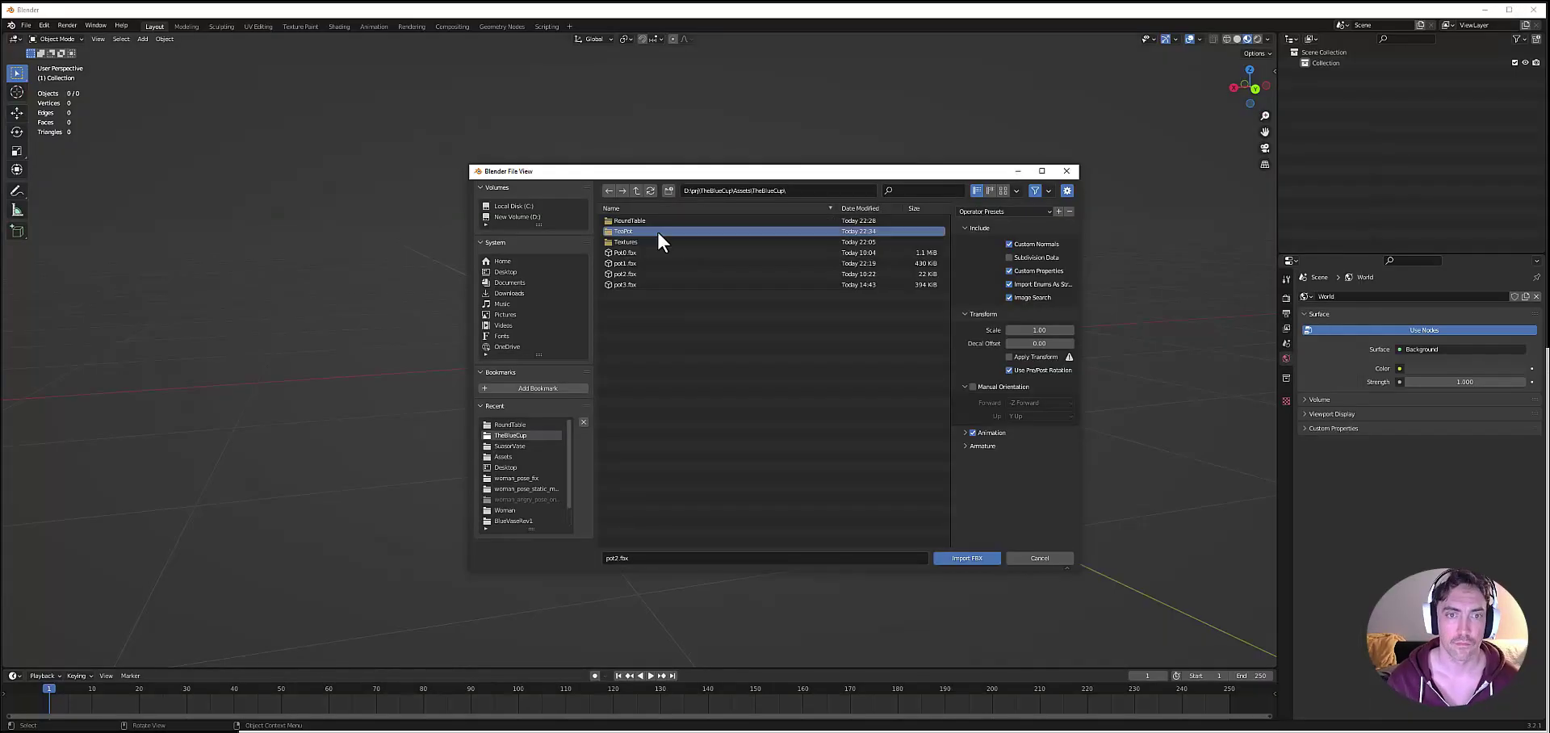
Import pot2.fbx from the TheBlueCup folder to inspect it, and delete the imported object.
click(622, 274)
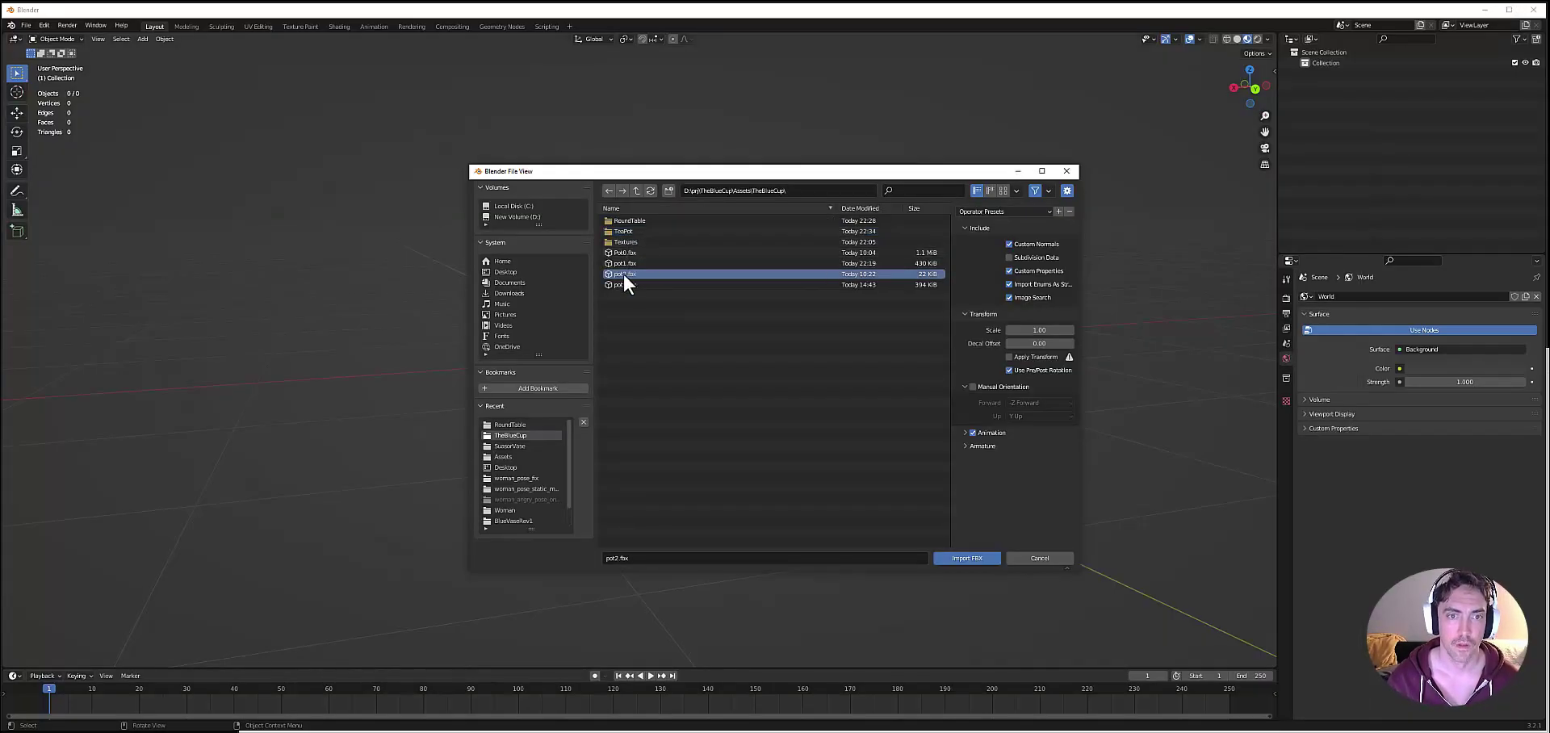
click(972, 557)
key(Delete)
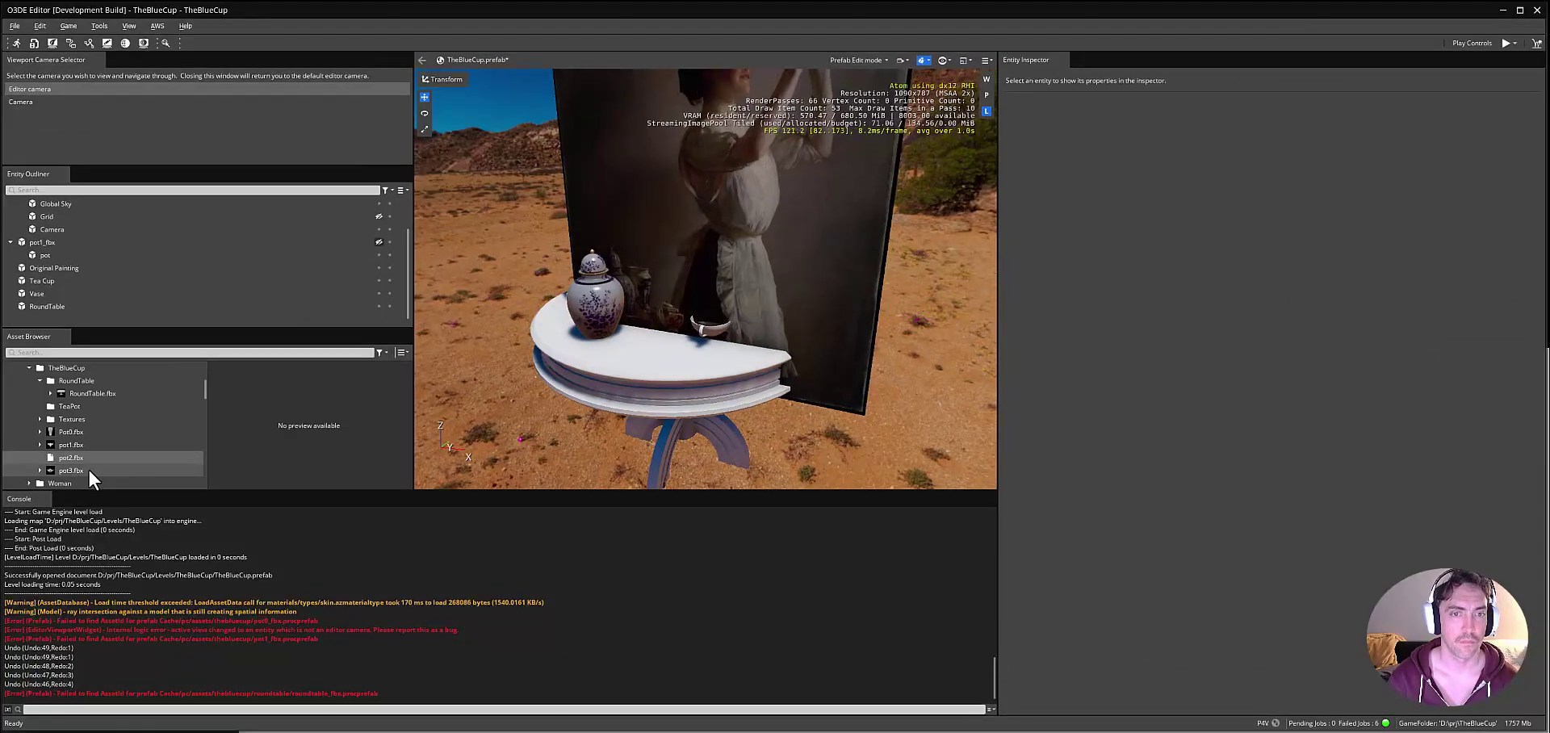
Switch to O3DE, add pot3.fbx as a Tea Pot entity at uniform scale 10, and rotate it about 63 degrees around Y.
click(89, 467)
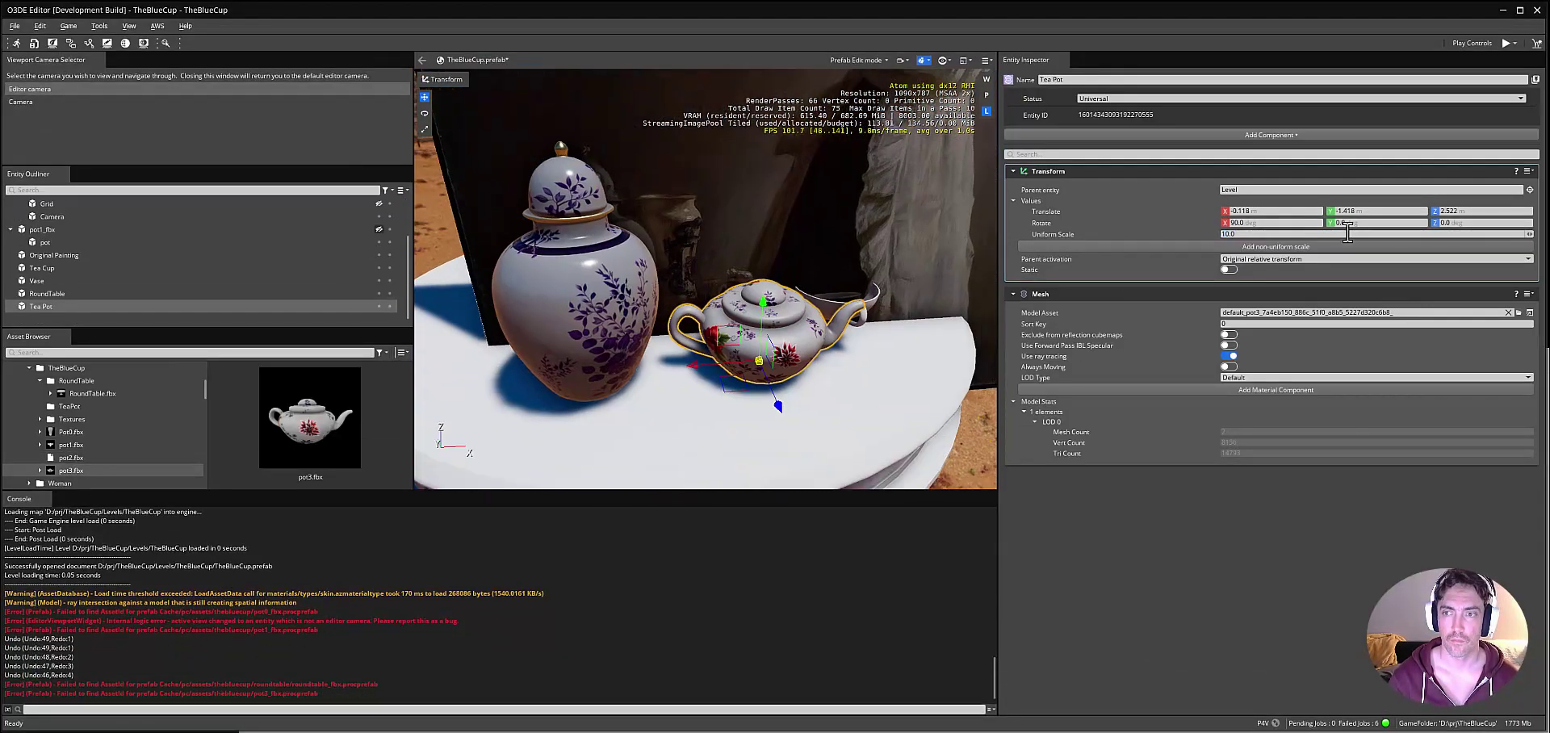
drag(1445, 223, 1445, 223)
drag(1245, 223, 1259, 224)
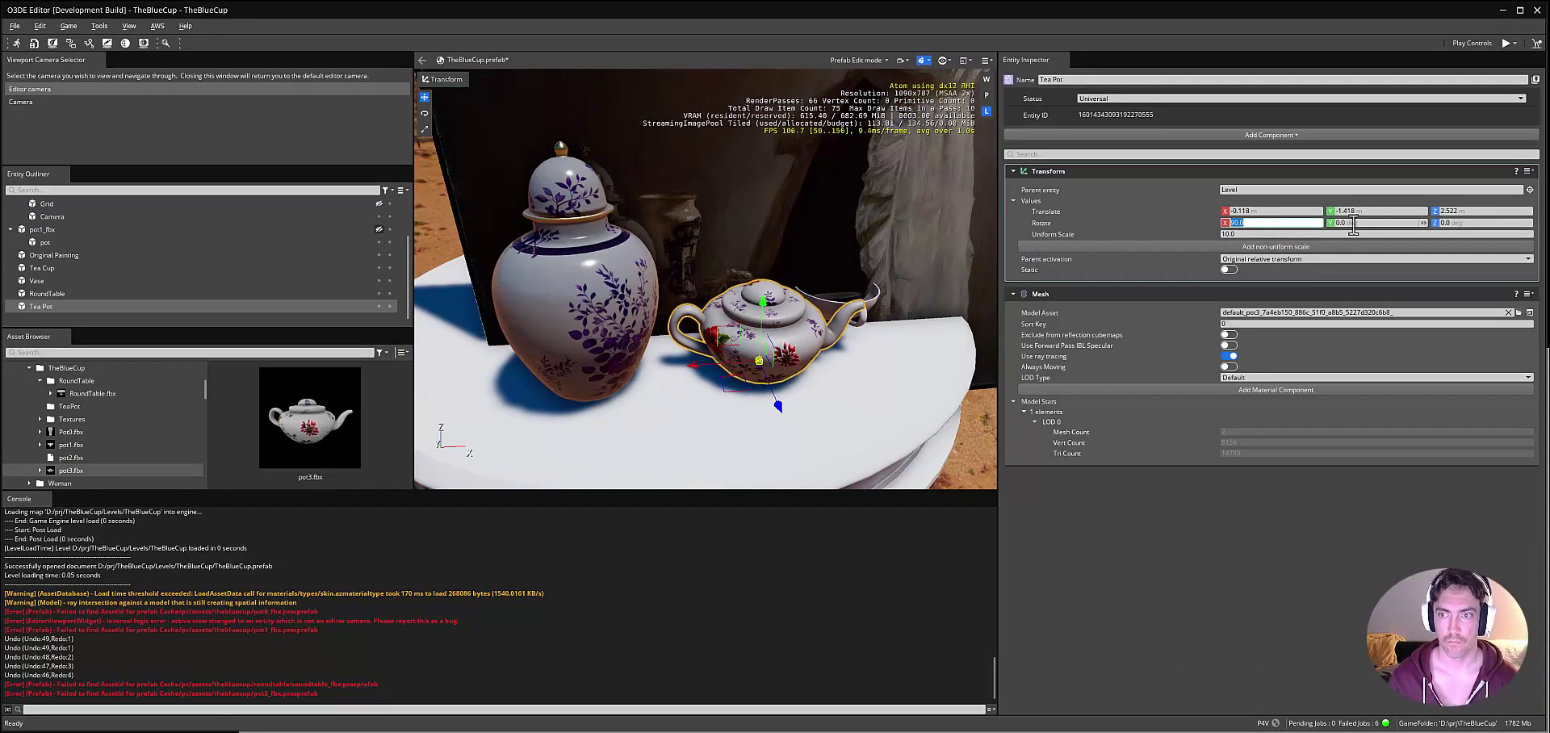
drag(1364, 222, 1427, 222)
Move the Tea Pot onto the tabletop next to the lidded jar, at about X -0.134, Y -1.42, Z 2.509.
mouse_move(744, 403)
mouse_down()
mouse_move(825, 383)
mouse_move(749, 418)
mouse_up()
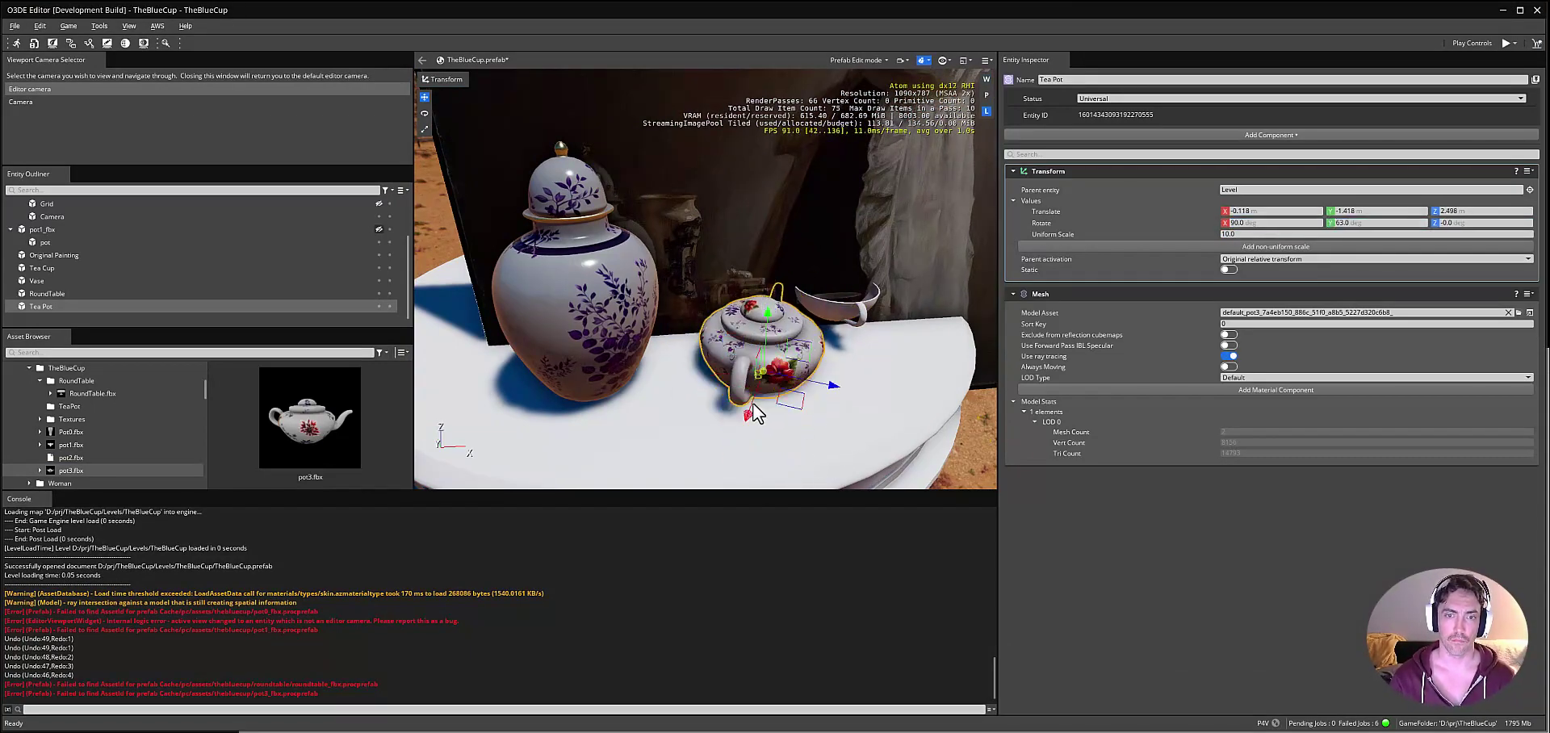
shift+drag(770, 302, 778, 311)
mouse_move(712, 374)
shift+mouse_down()
mouse_move(743, 386)
mouse_move(717, 388)
shift+mouse_up()
key(s)
right_drag(716, 387, 767, 343)
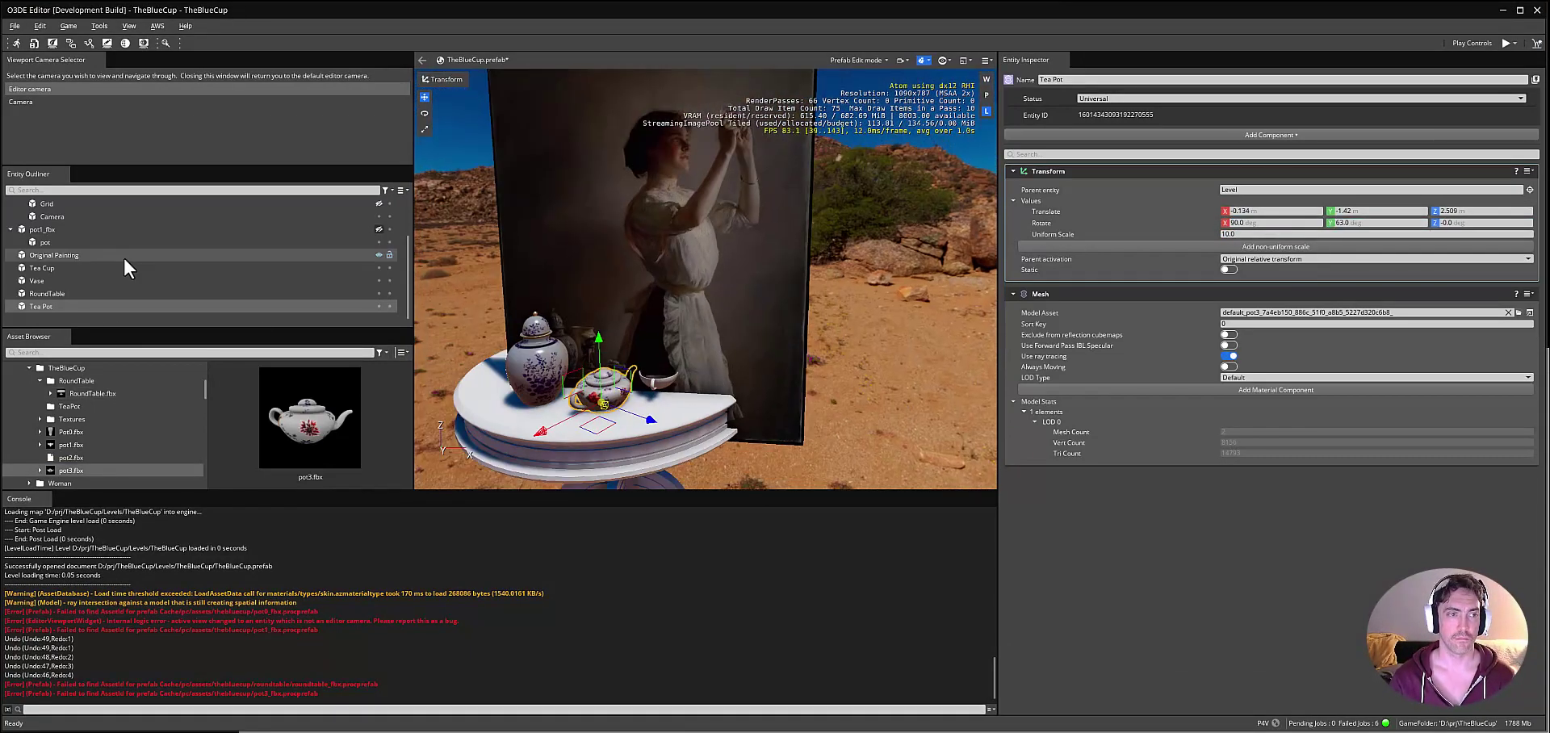
Hide the Original Painting entity and view the table arrangement against the desert background.
click(123, 255)
click(379, 255)
right_drag(646, 279, 597, 299)
key(w)
click(696, 319)
click(824, 292)
key(d)
right_drag(823, 292, 837, 308)
key(s)
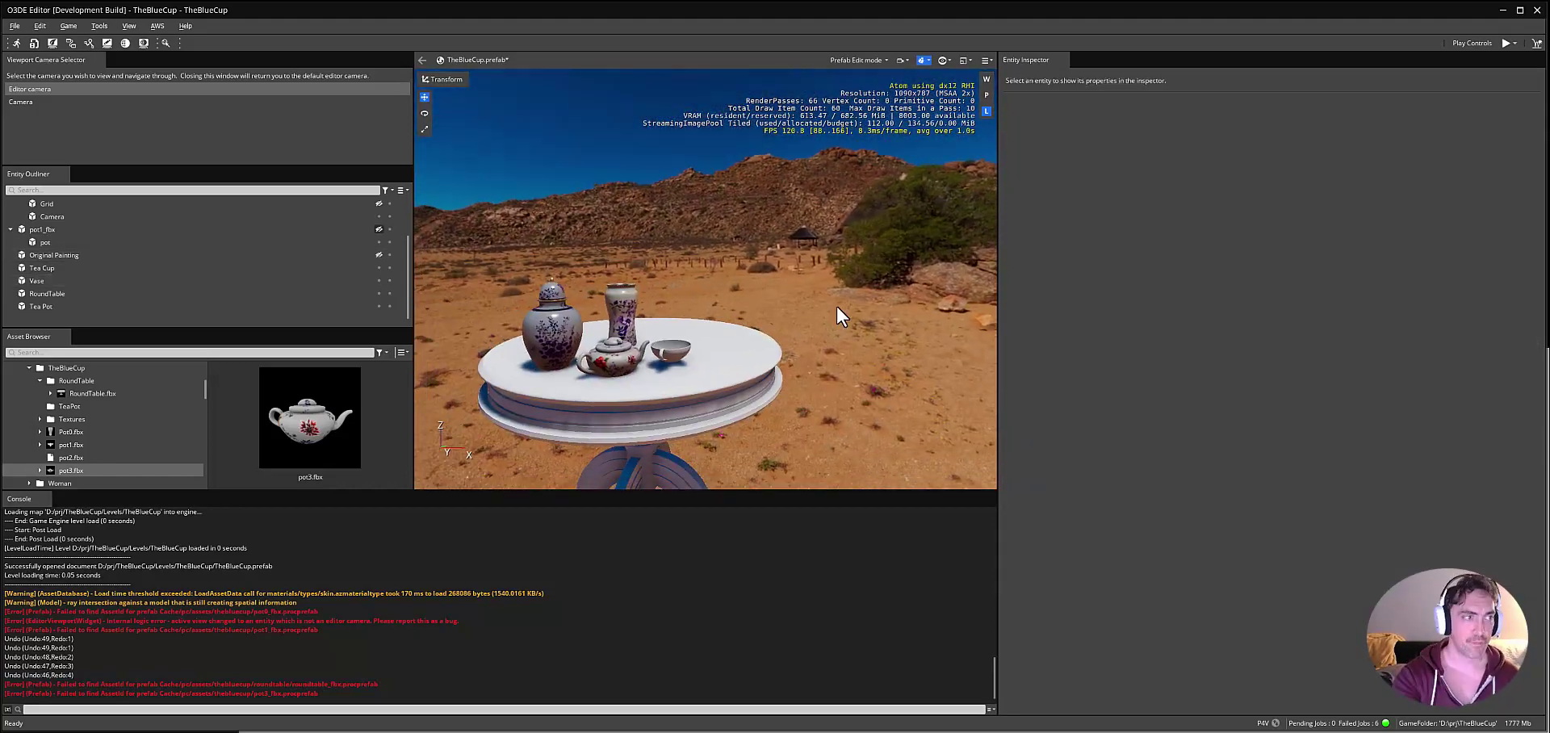
Switch to Blender, import pot2.fbx into the empty scene, and select the POT2 object.
mouse_move(69, 170)
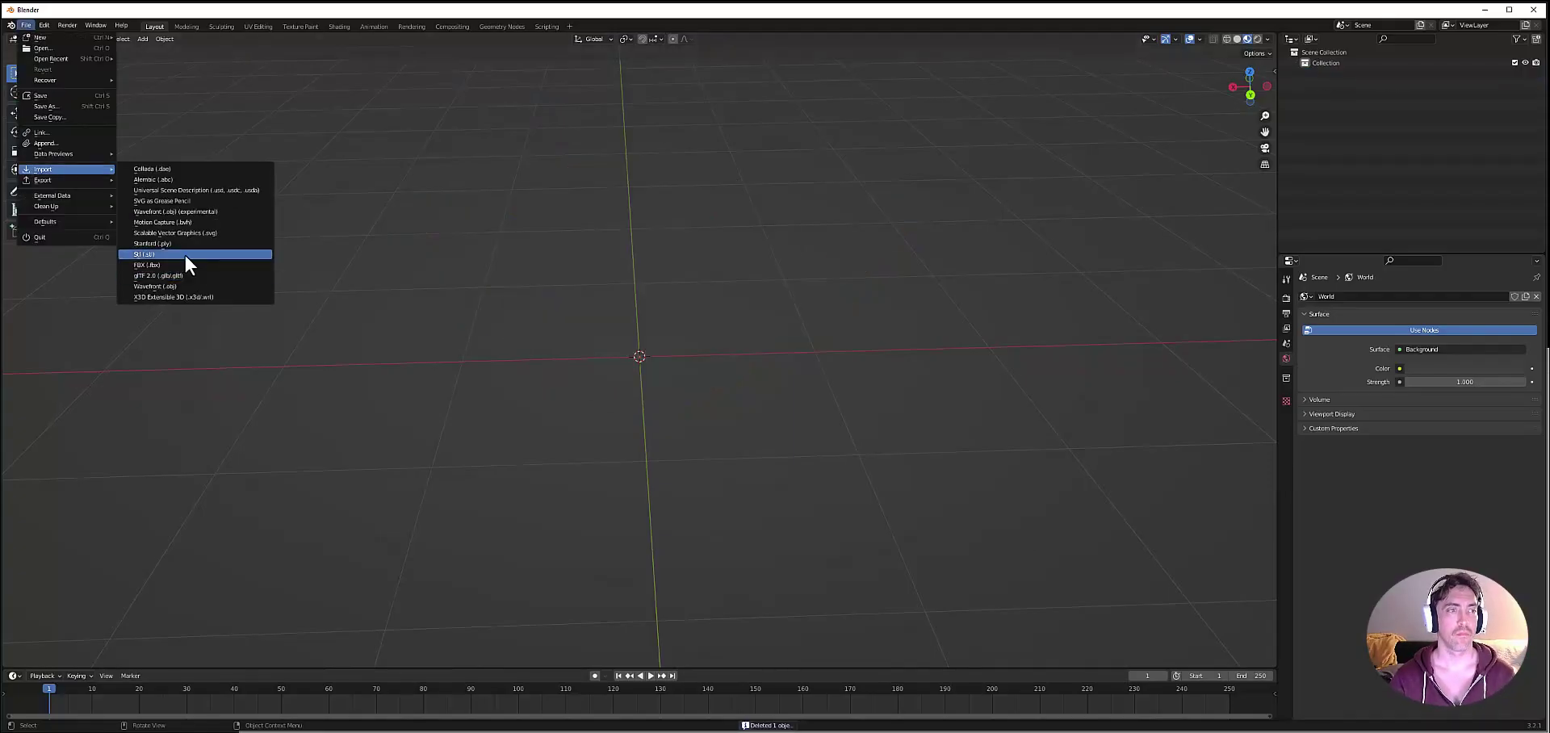
click(185, 254)
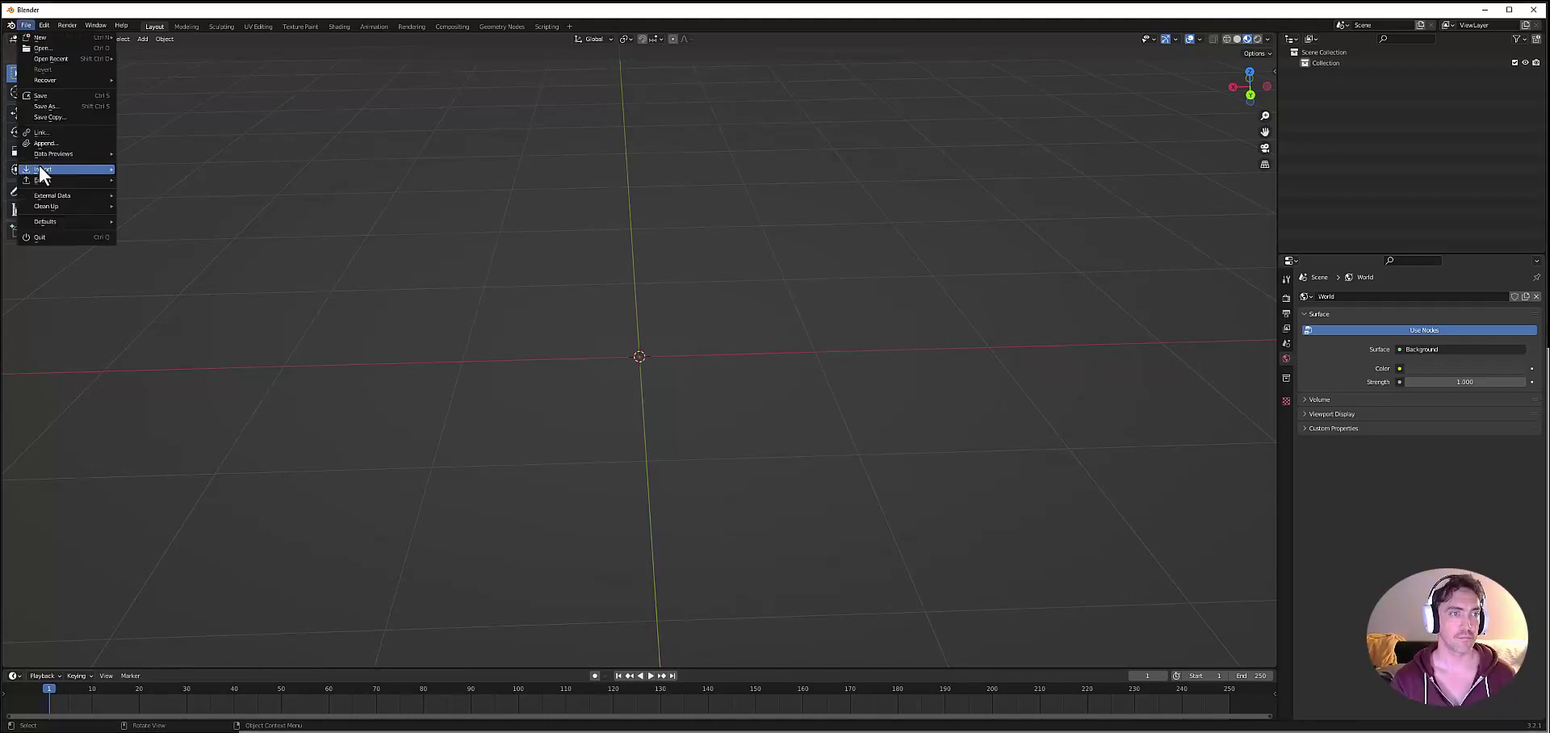
click(37, 163)
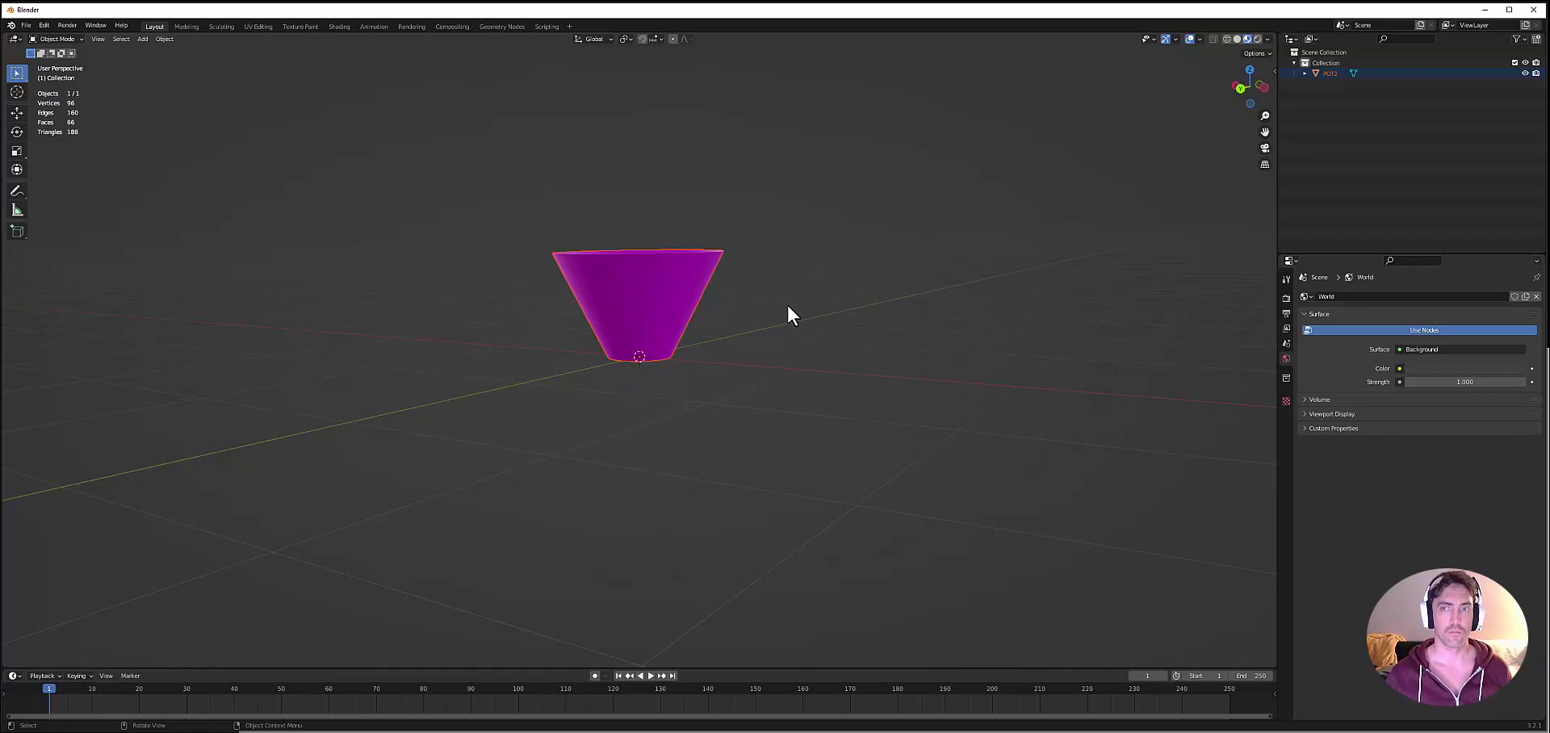
click(1305, 74)
click(1330, 73)
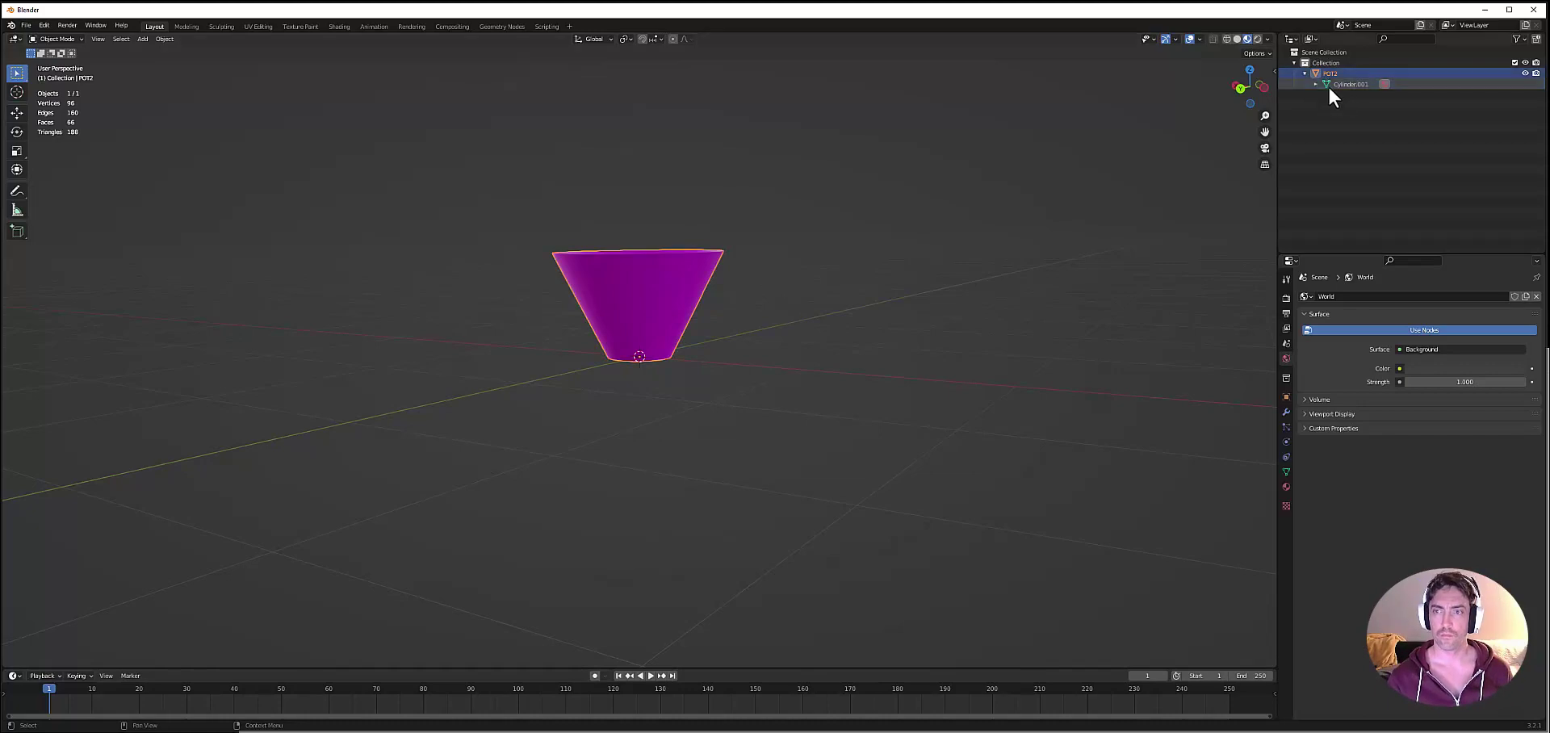
Convert the POT2 object to a mesh and apply smooth shading to it.
key(Tab)
key(Tab)
right_click(700, 272)
right_click(669, 297)
mouse_move(668, 322)
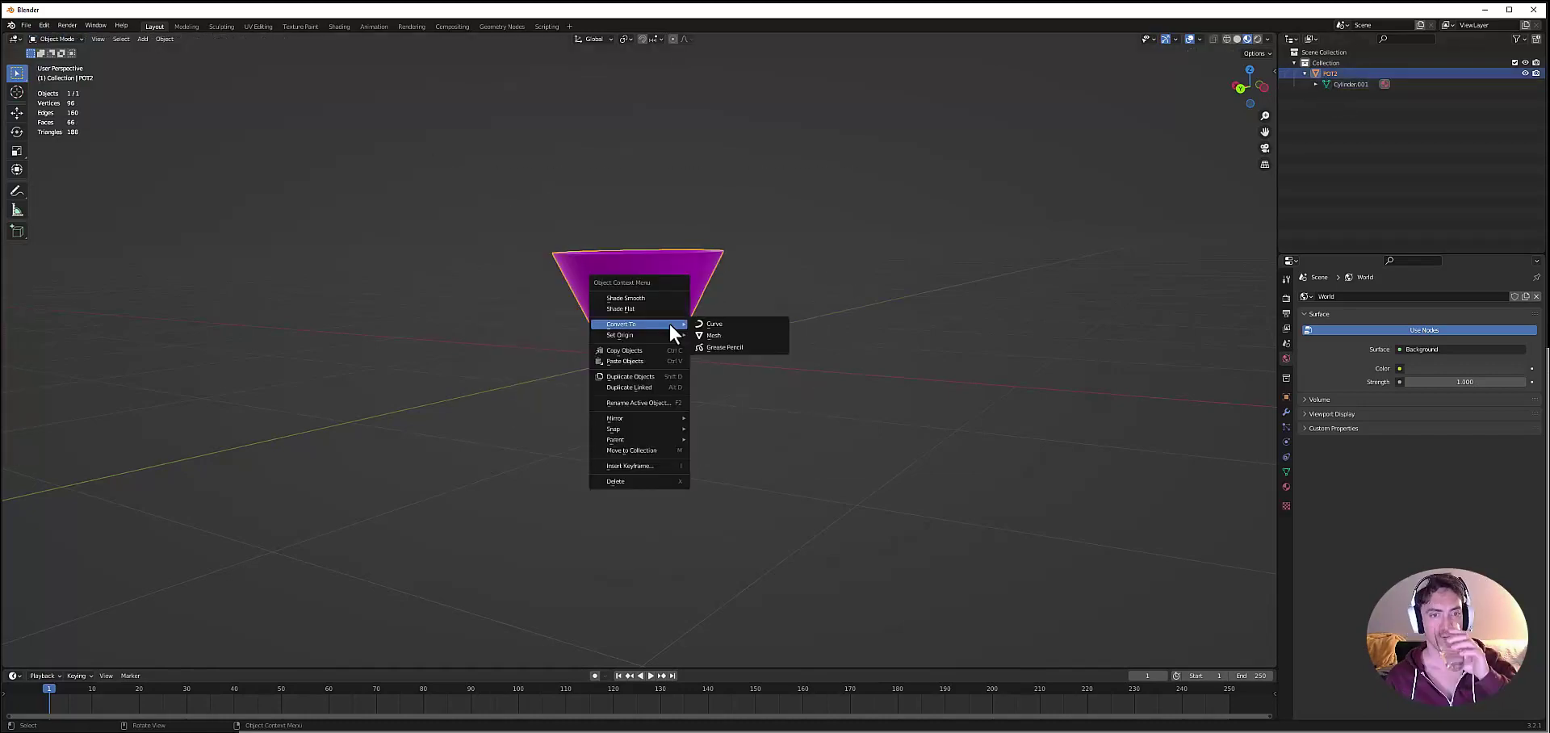
click(714, 335)
click(485, 218)
click(630, 298)
Export the POT2 model as FBX with only mesh objects, overwriting pot2.fbx in the TheBlueCup folder.
key(Tab)
click(26, 25)
mouse_move(64, 180)
click(179, 275)
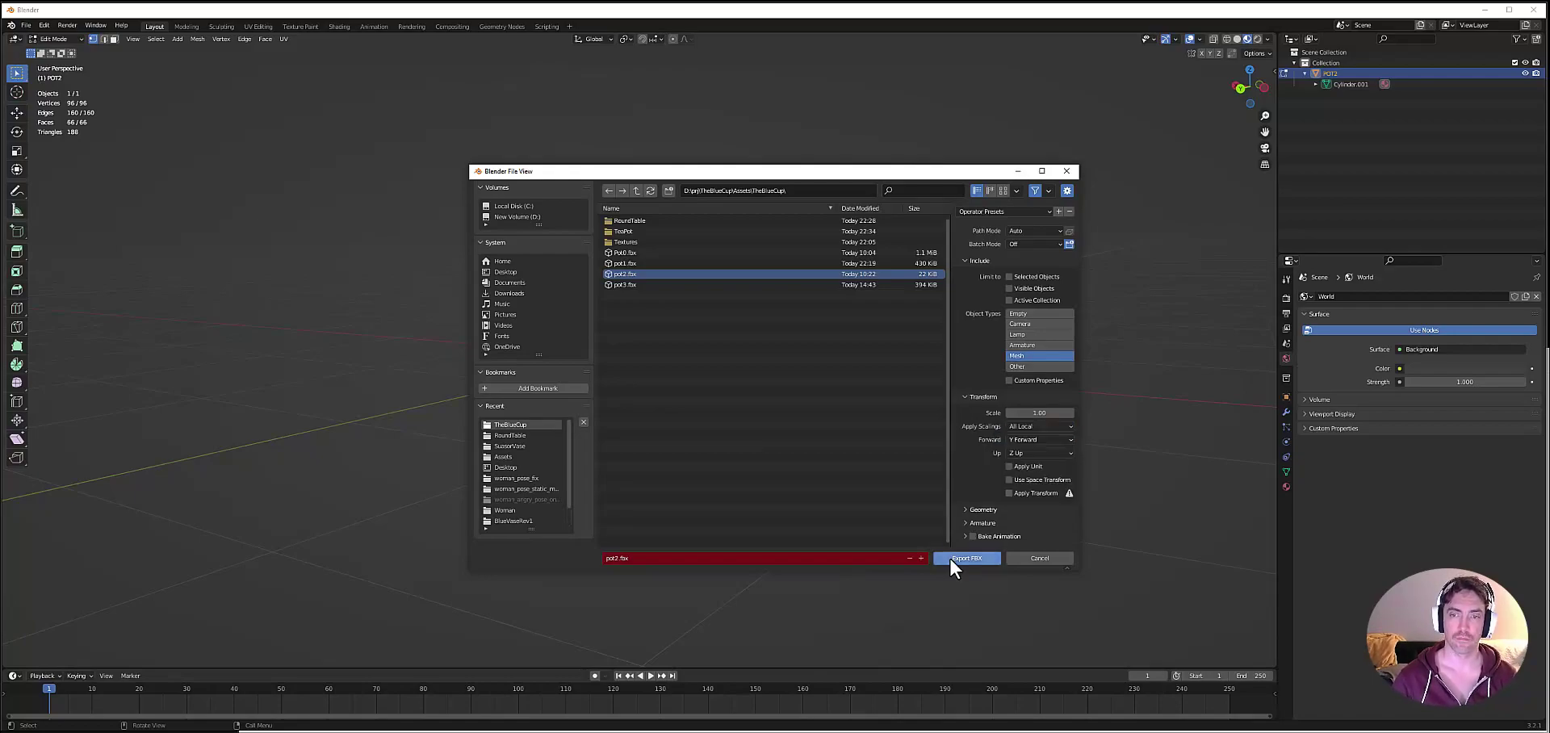
click(952, 557)
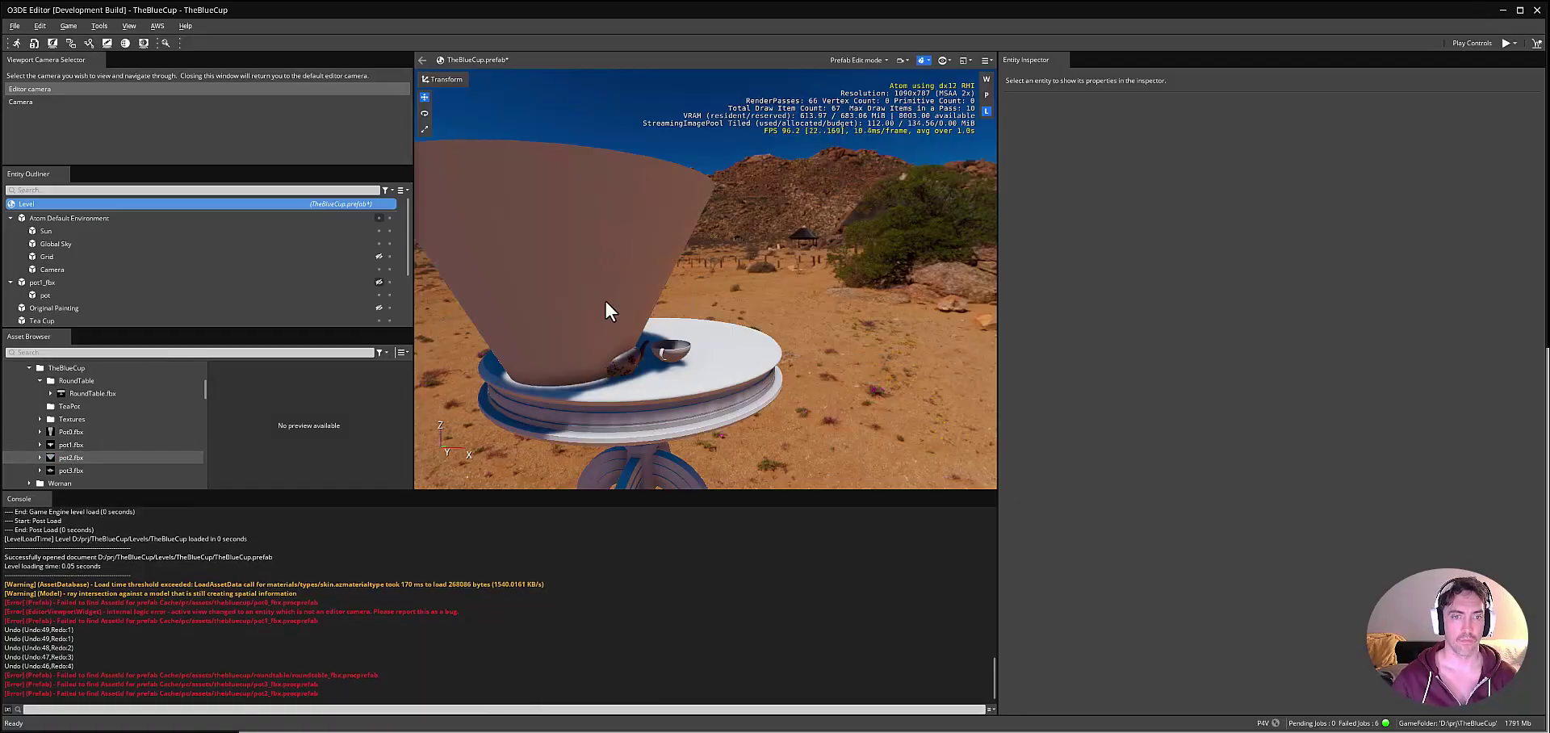
Add pot2.fbx to the O3DE level as a Tea Cup entity, set its uniform scale to 10, and place it before the jar.
click(41, 293)
click(78, 307)
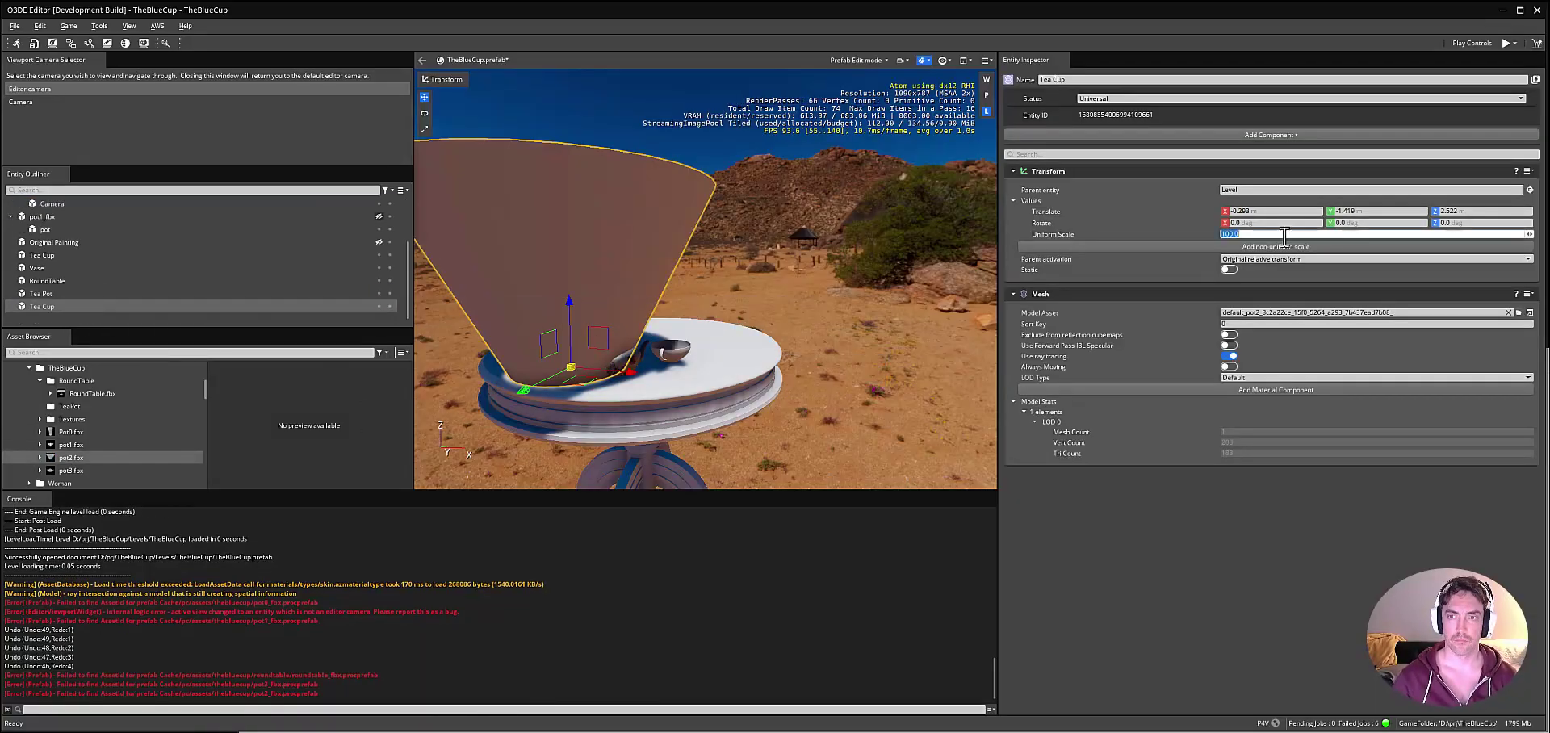
click(1283, 234)
text(10)
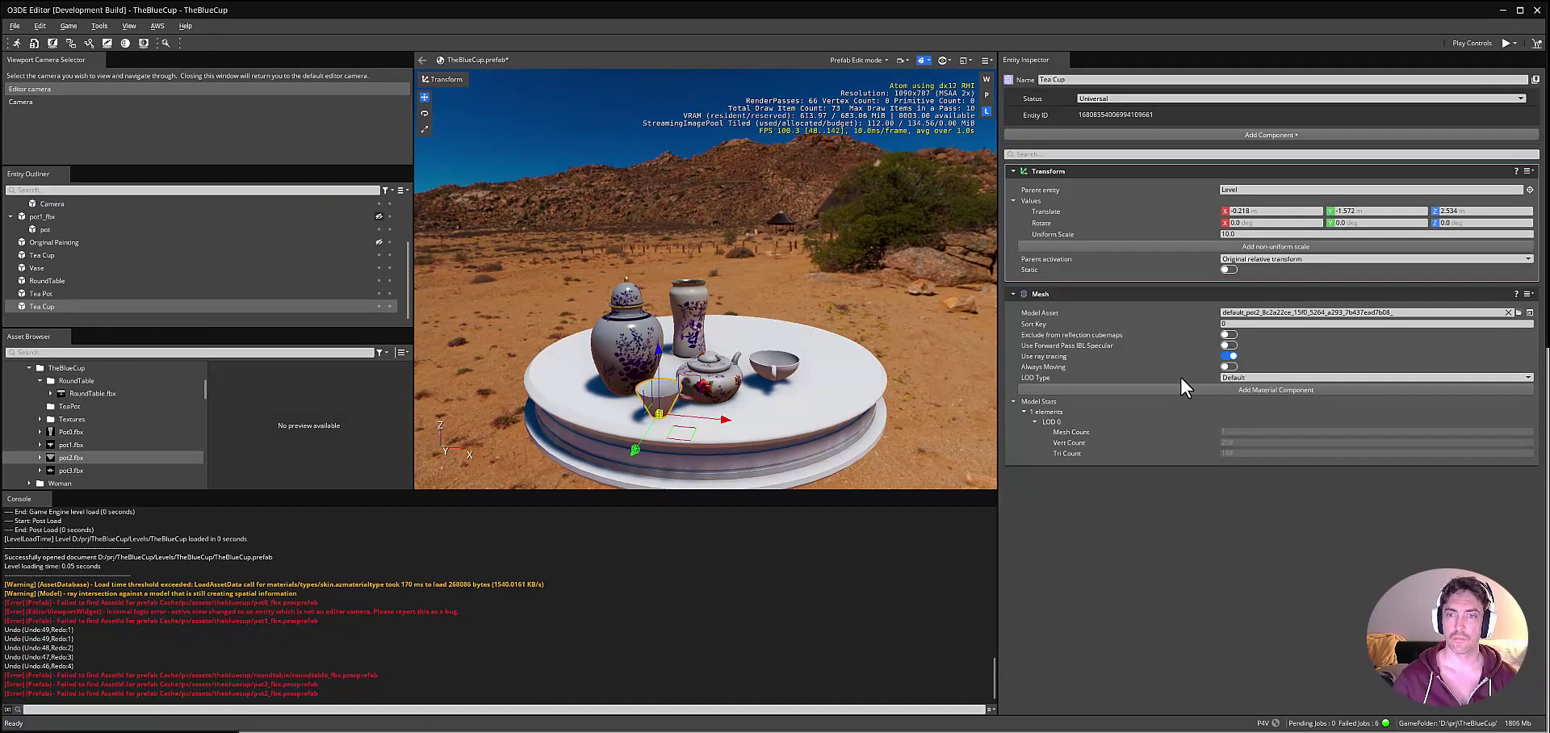
Turn off Use ray tracing on the new small Tea Cup's Mesh component.
click(1231, 356)
click(47, 281)
click(42, 306)
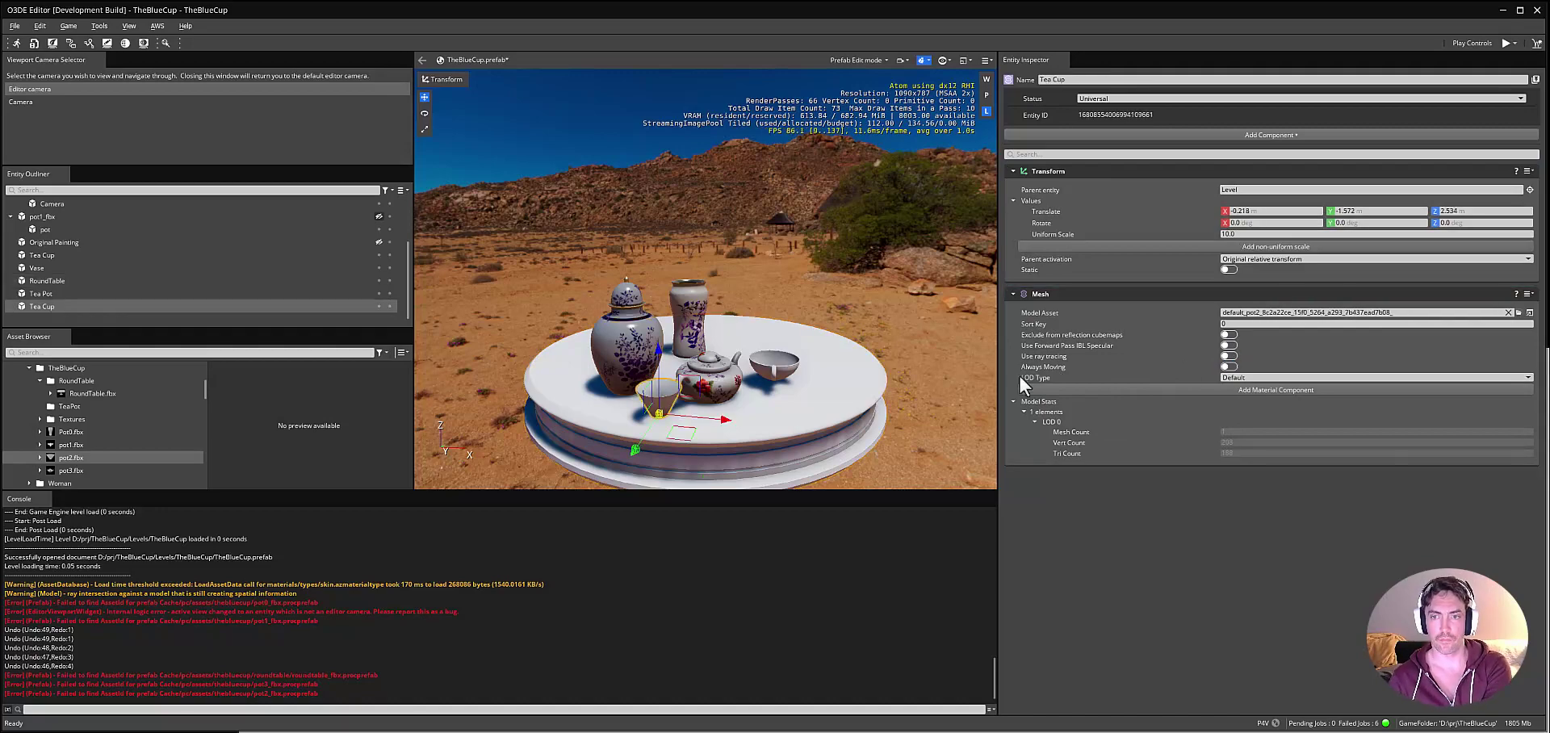
Move the wide Tea Cup to X 0.15 and rotate it around Z, and move the Tea Pot to about X -0.065, Y -1.284.
click(765, 356)
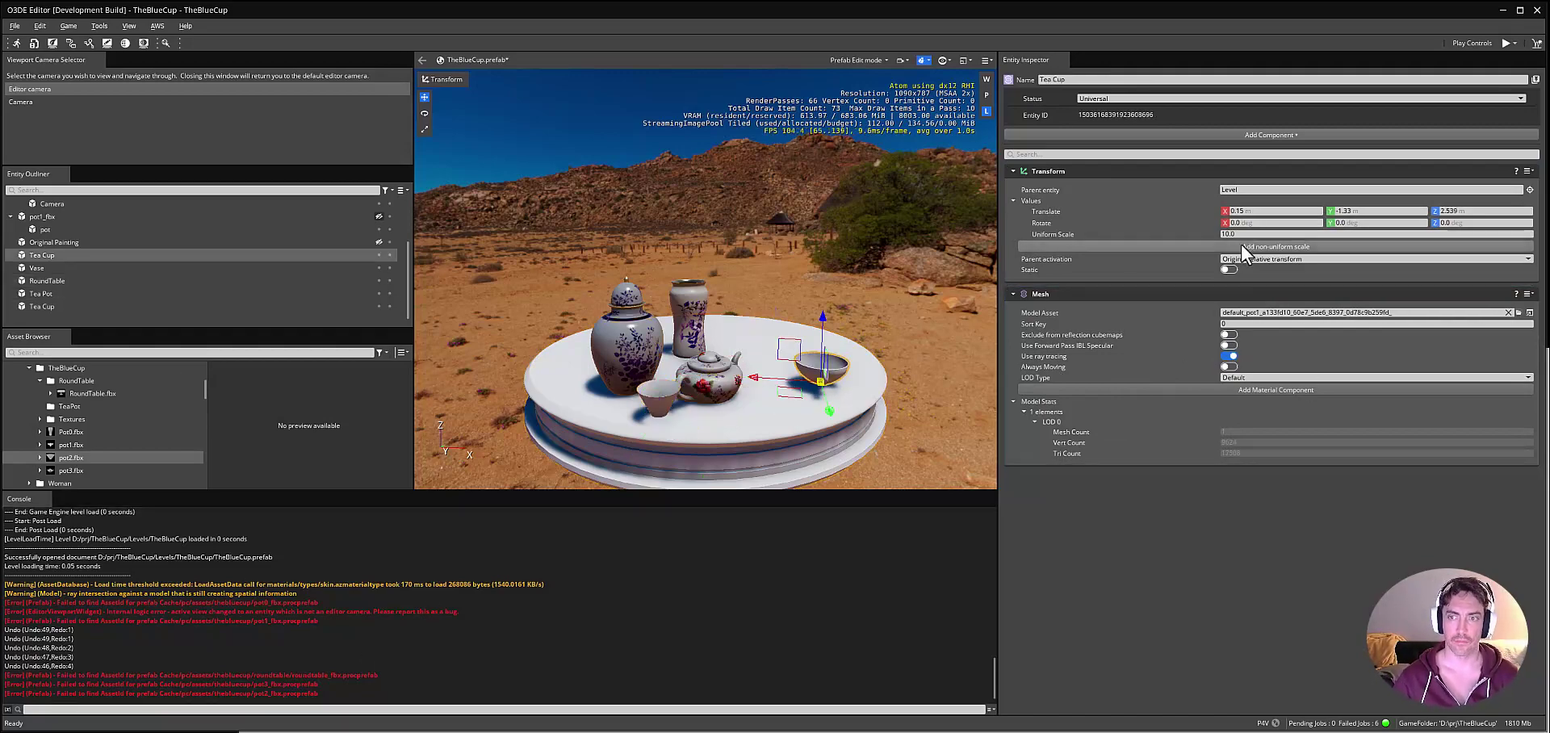
drag(1442, 223, 1031, 252)
click(714, 381)
scroll(681, 425, up, 5)
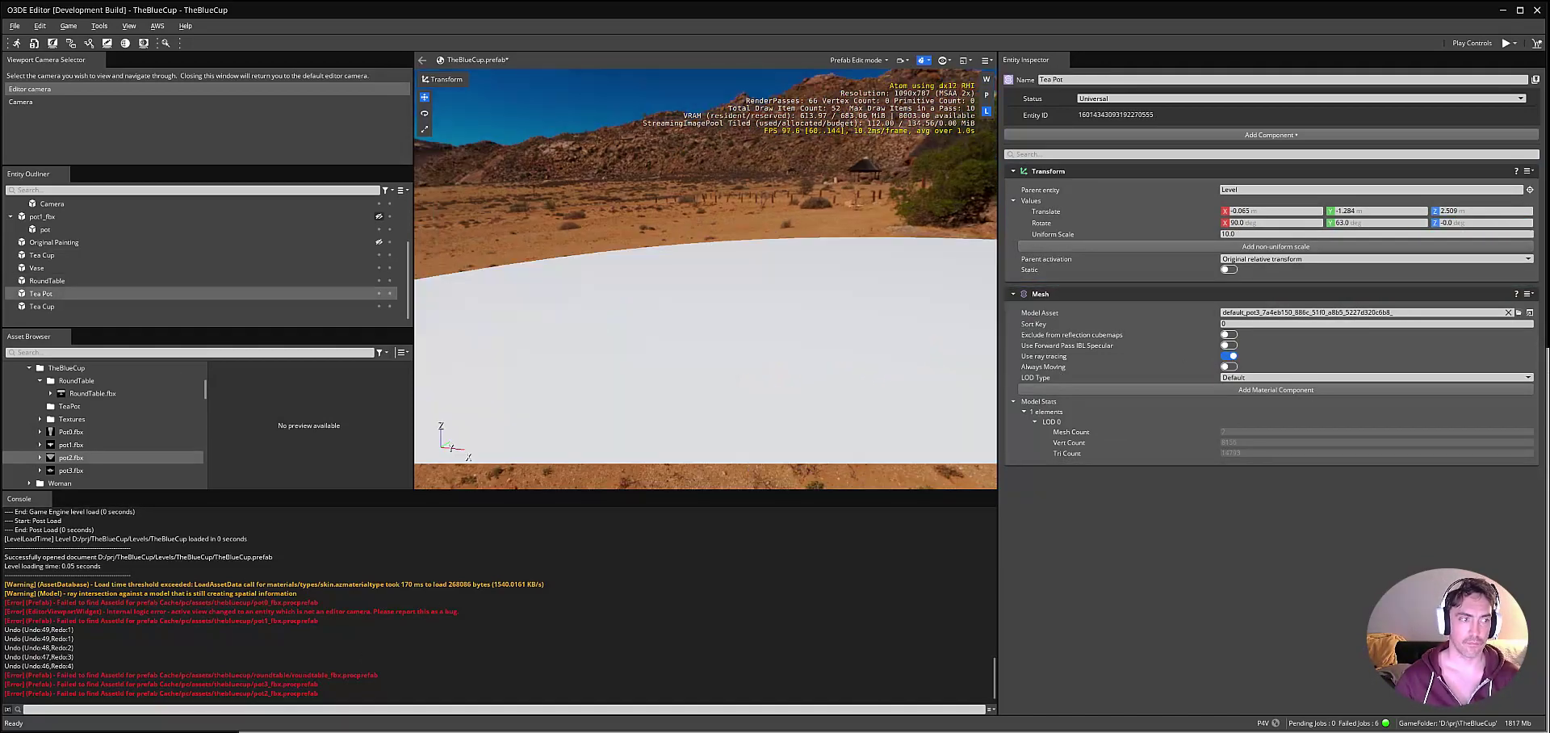
scroll(719, 352, down, 3)
Reduce the uniform scale of the small Tea Cup in front of the lidded jar.
click(615, 364)
scroll(702, 355, down, 6)
scroll(702, 347, up, 5)
drag(1275, 234, 1245, 233)
Move the Vase behind the Tea Pot to about X -0.237, Y -1.192, check the arrangement, and save the level.
click(637, 318)
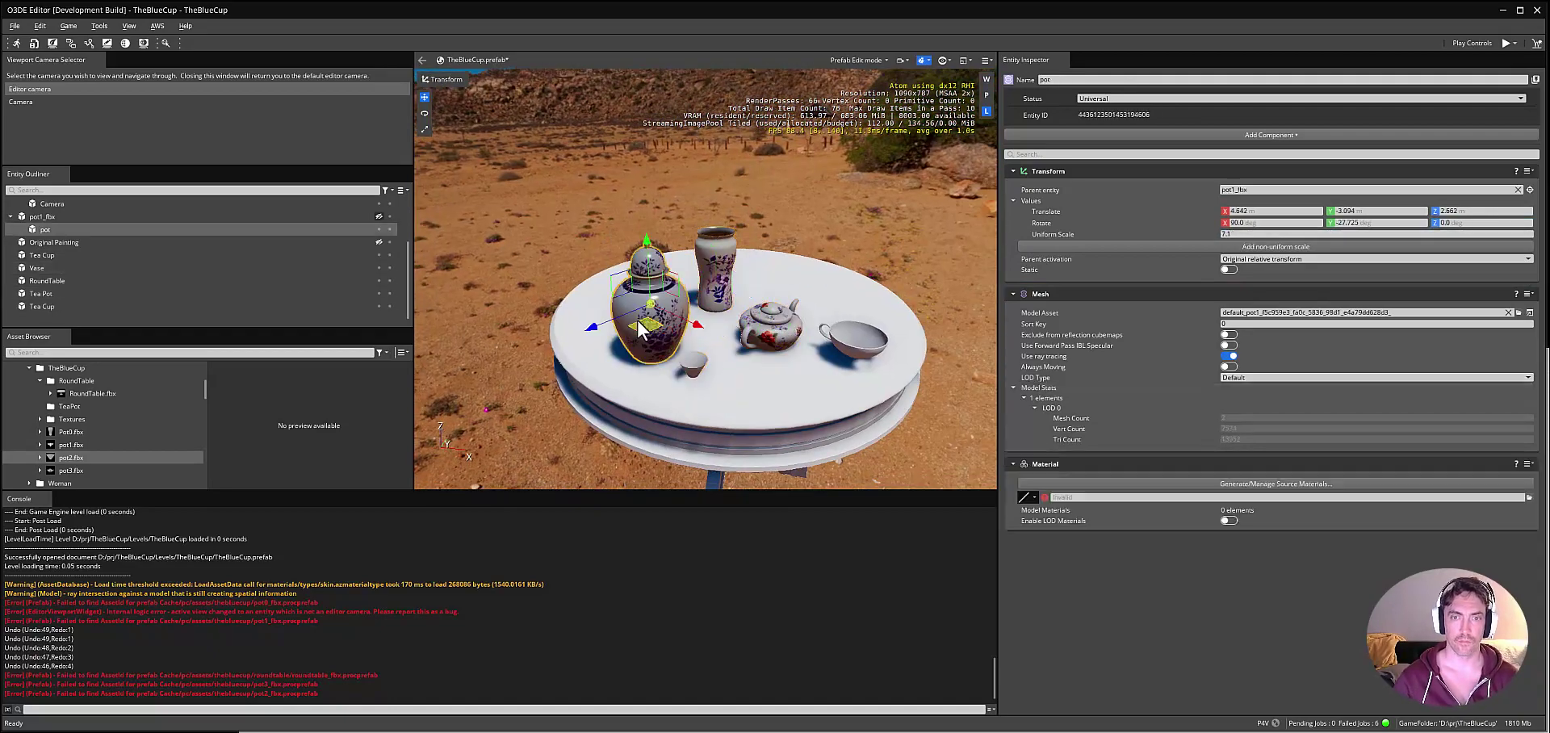
click(716, 265)
click(691, 360)
click(716, 273)
drag(718, 328, 732, 337)
right_drag(731, 337, 702, 299)
key(s)
key(w)
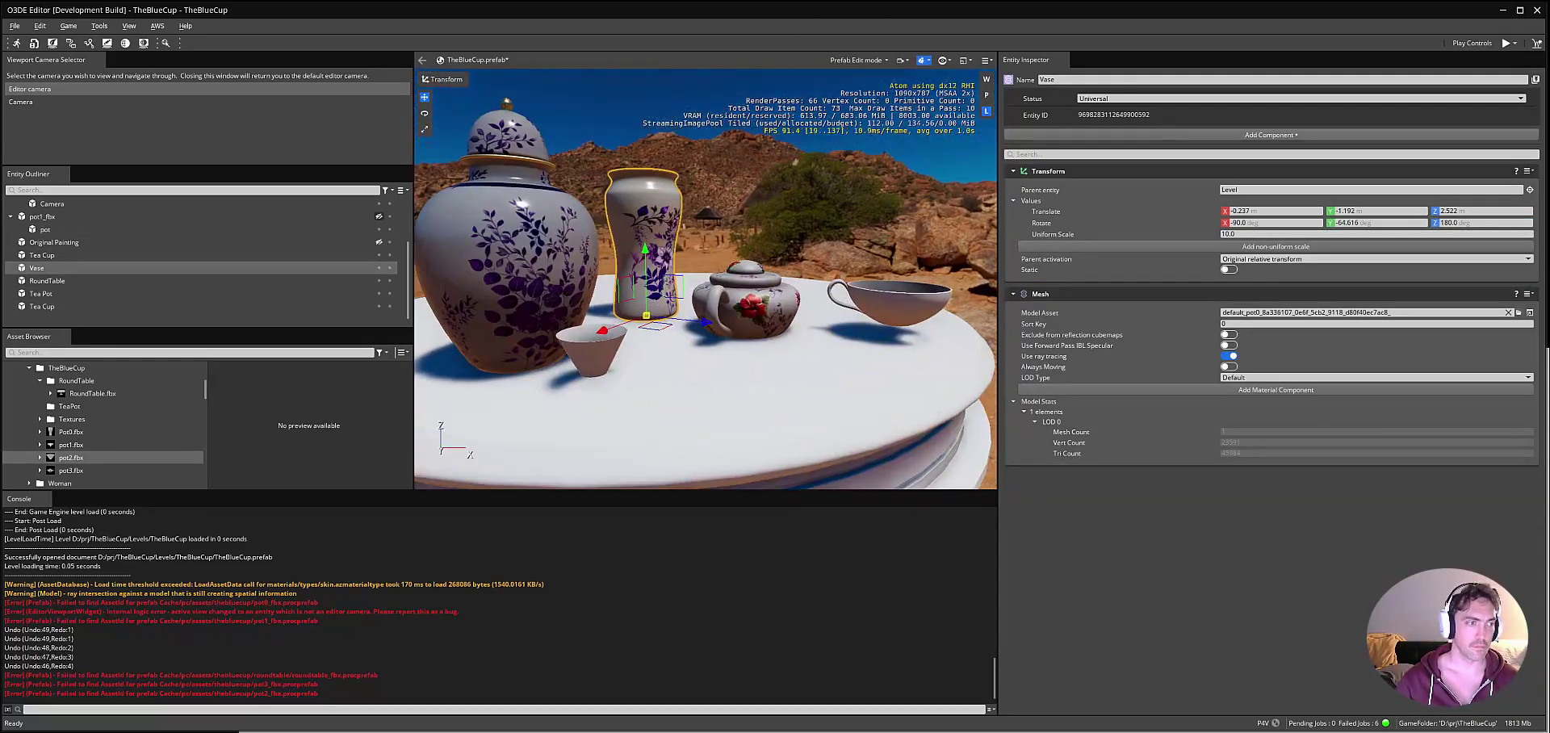
scroll(641, 235, down, 5)
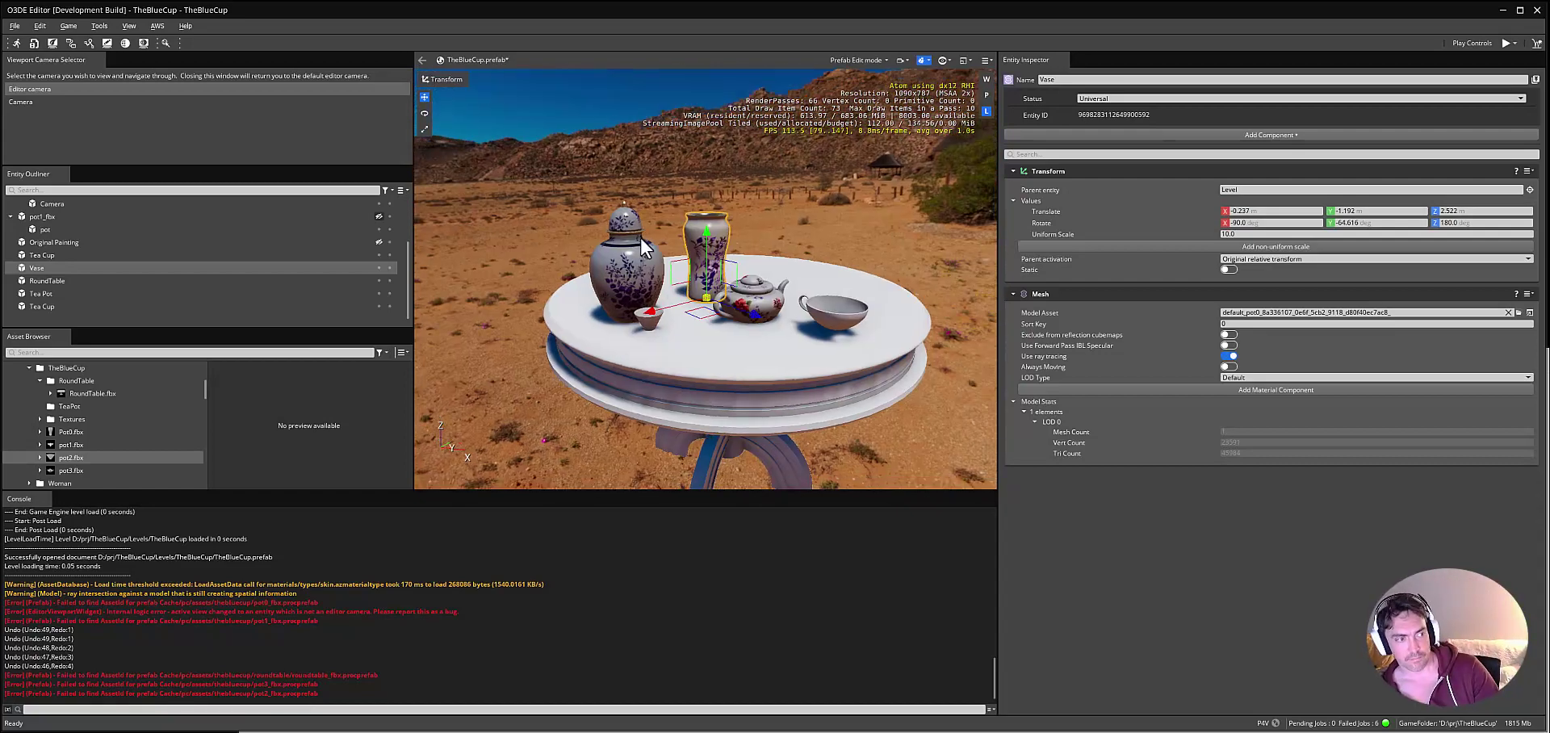
key(s)
right_drag(640, 235, 603, 227)
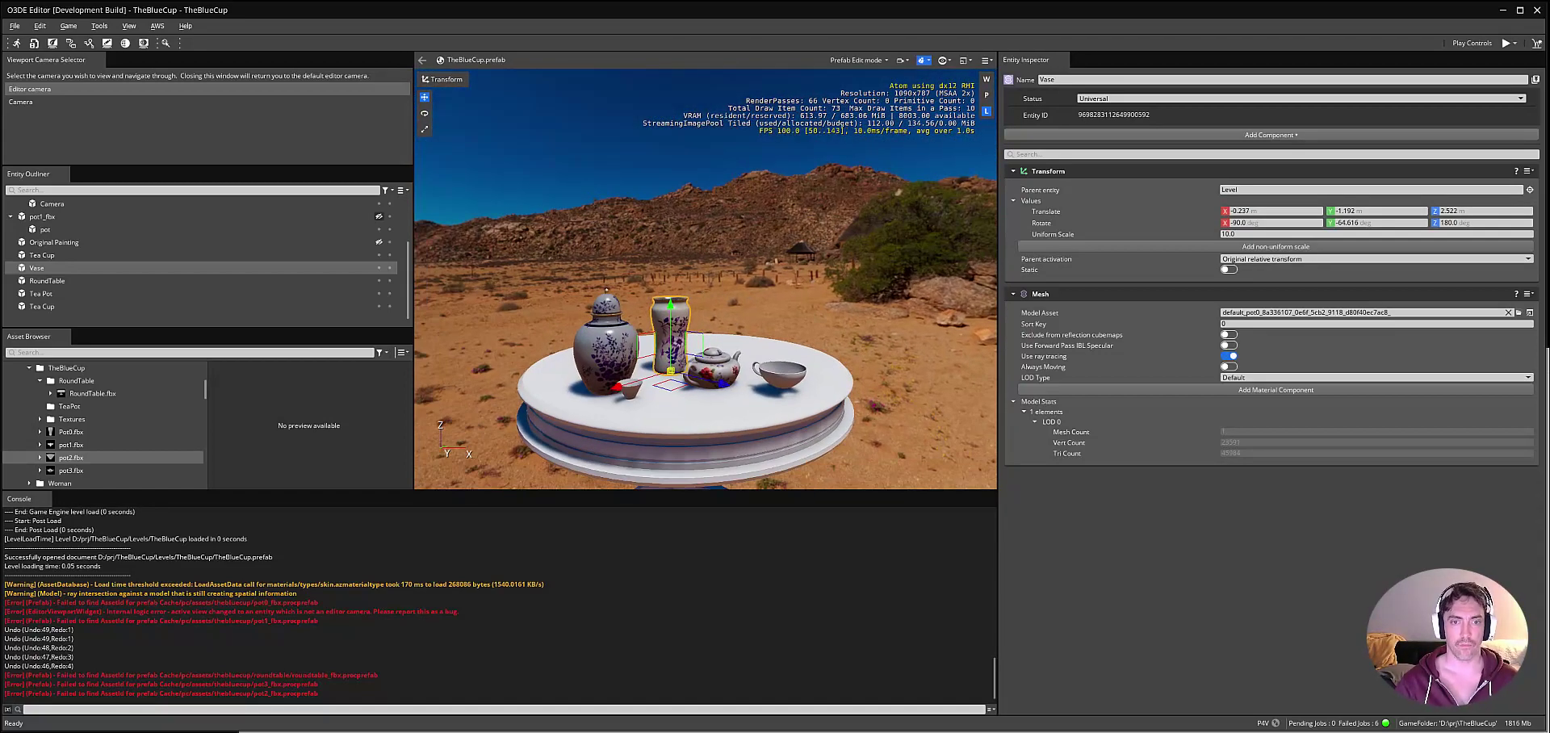
Rename the asset pot1.fbx to TeaCup.
click(39, 381)
right_click(81, 431)
click(236, 462)
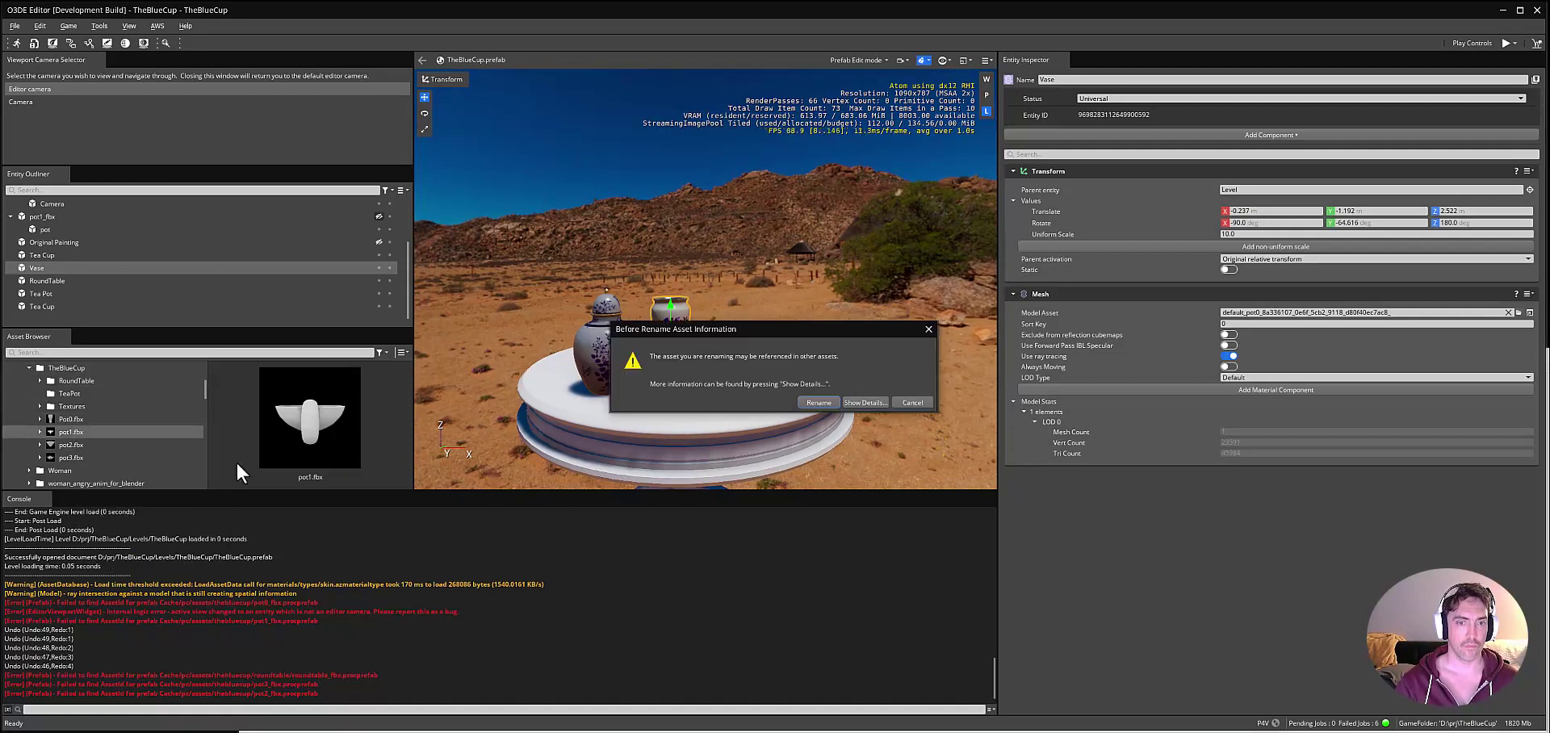
click(826, 396)
text(TeaCup)
key(Return)
click(867, 409)
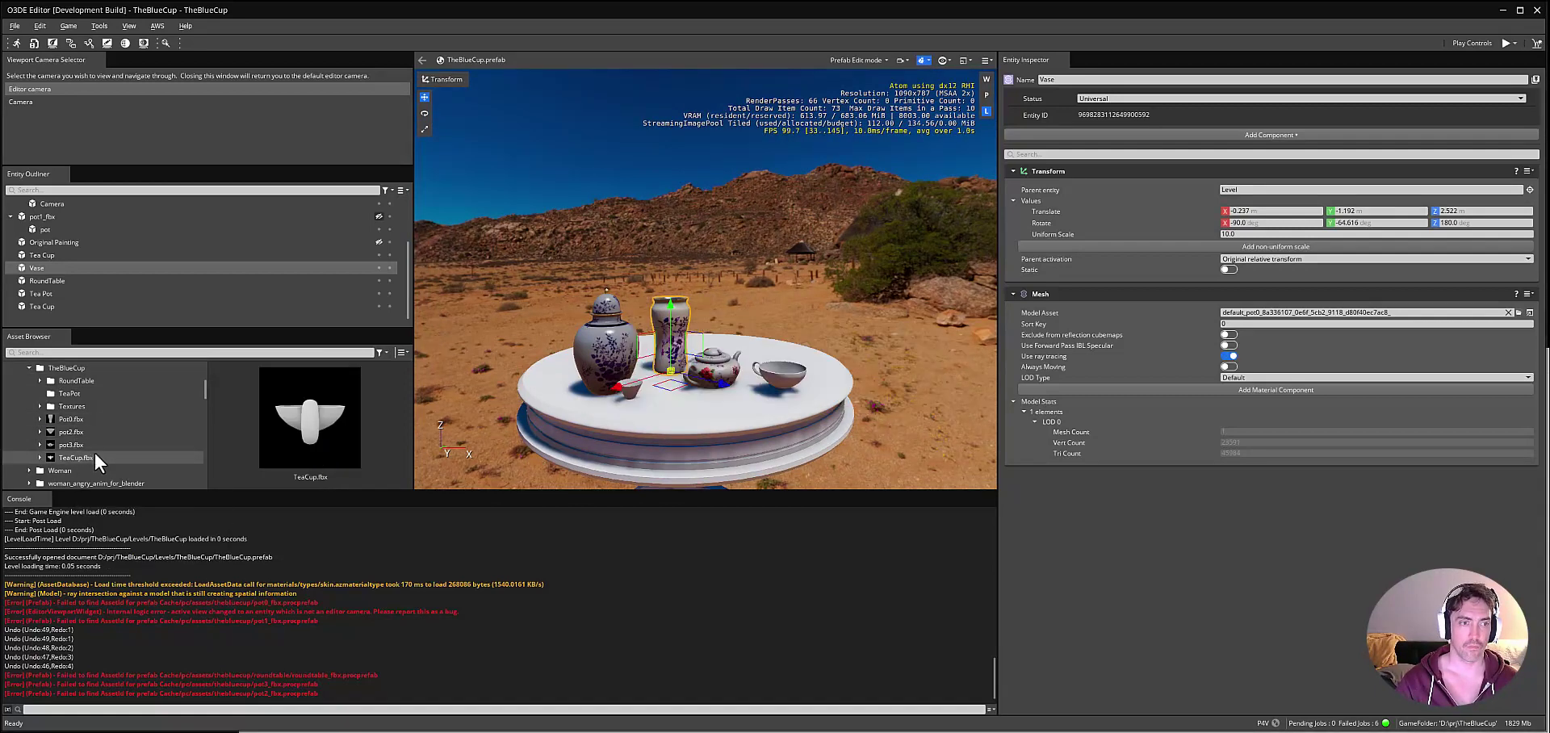
Rename the asset pot3.fbx to TeaPot.
right_click(84, 447)
click(240, 478)
click(828, 400)
text(TeaPot)
key(Return)
click(863, 402)
Rename the asset Pot0.fbx to Vase.
click(80, 432)
click(76, 422)
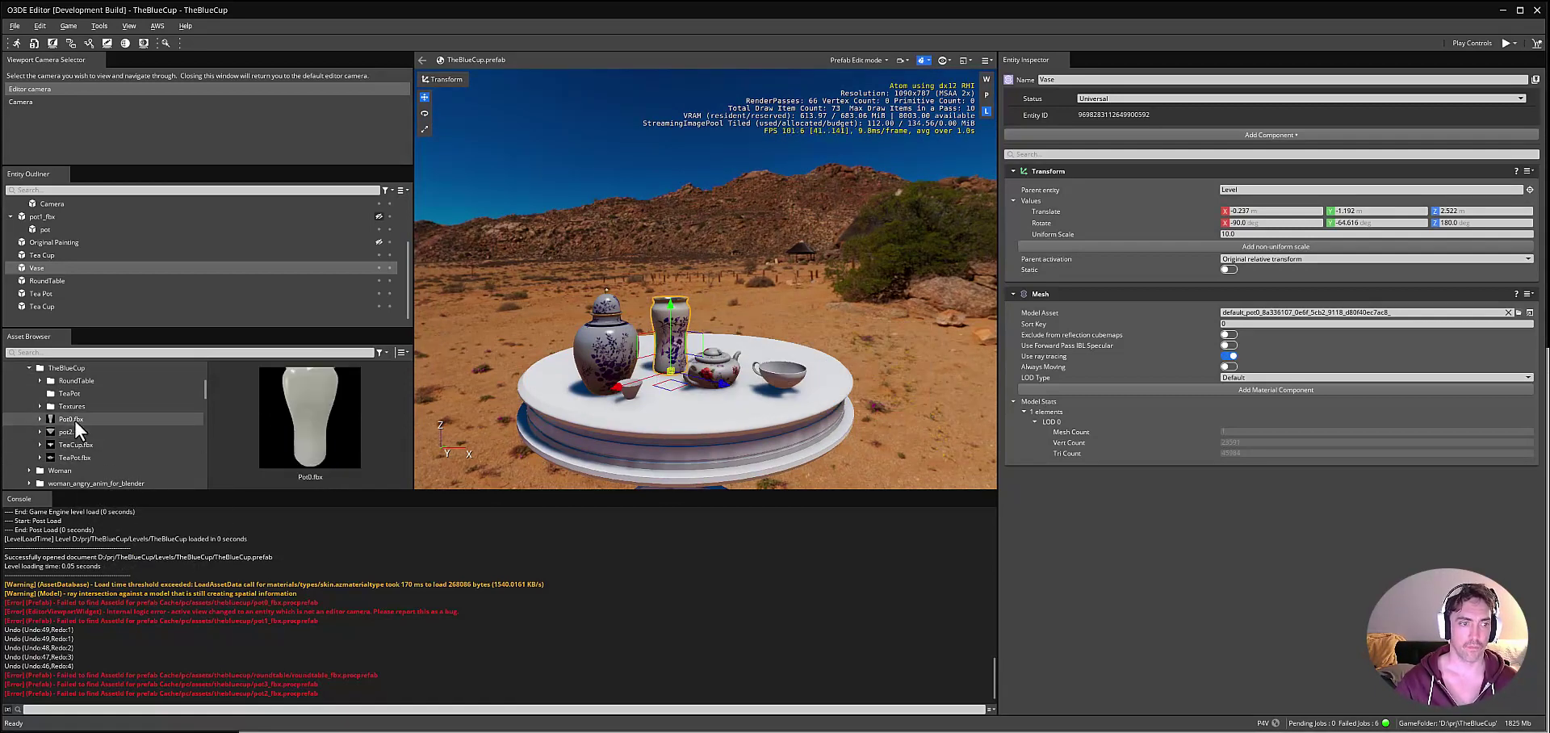
text(Vase)
key(Return)
click(862, 402)
Create a TeaCup folder in TheBlueCup, move TeaCup.fbx into it, and move TeaPot.fbx into the TeaPot folder.
right_click(78, 369)
click(162, 457)
text(TeaCup)
key(Return)
drag(80, 445, 122, 393)
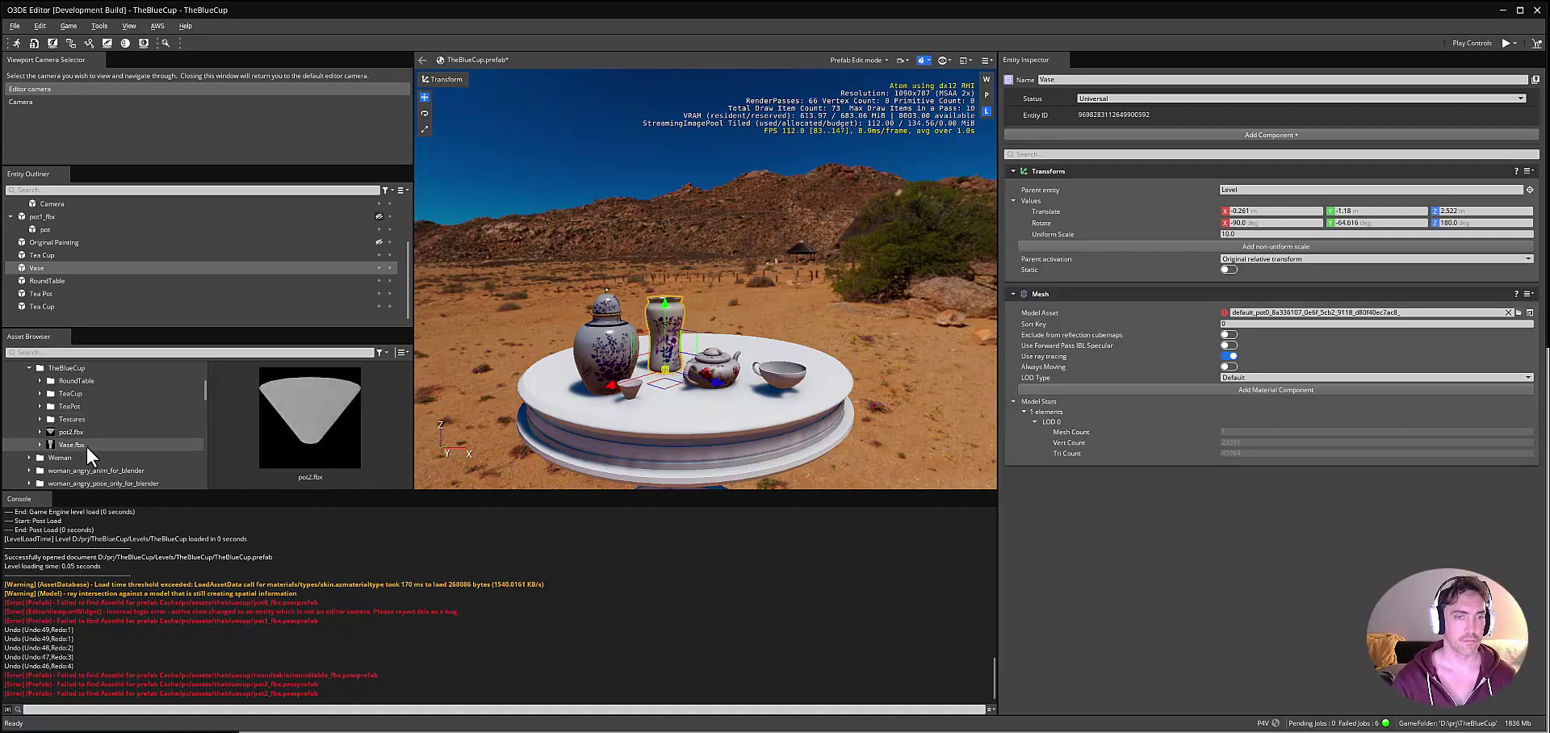
Create a Vase folder in TheBlueCup and move Vase.fbx into it.
right_click(88, 370)
mouse_move(129, 456)
click(220, 456)
text(Vase)
key(Return)
scroll(97, 444, down, 1)
drag(76, 457, 81, 433)
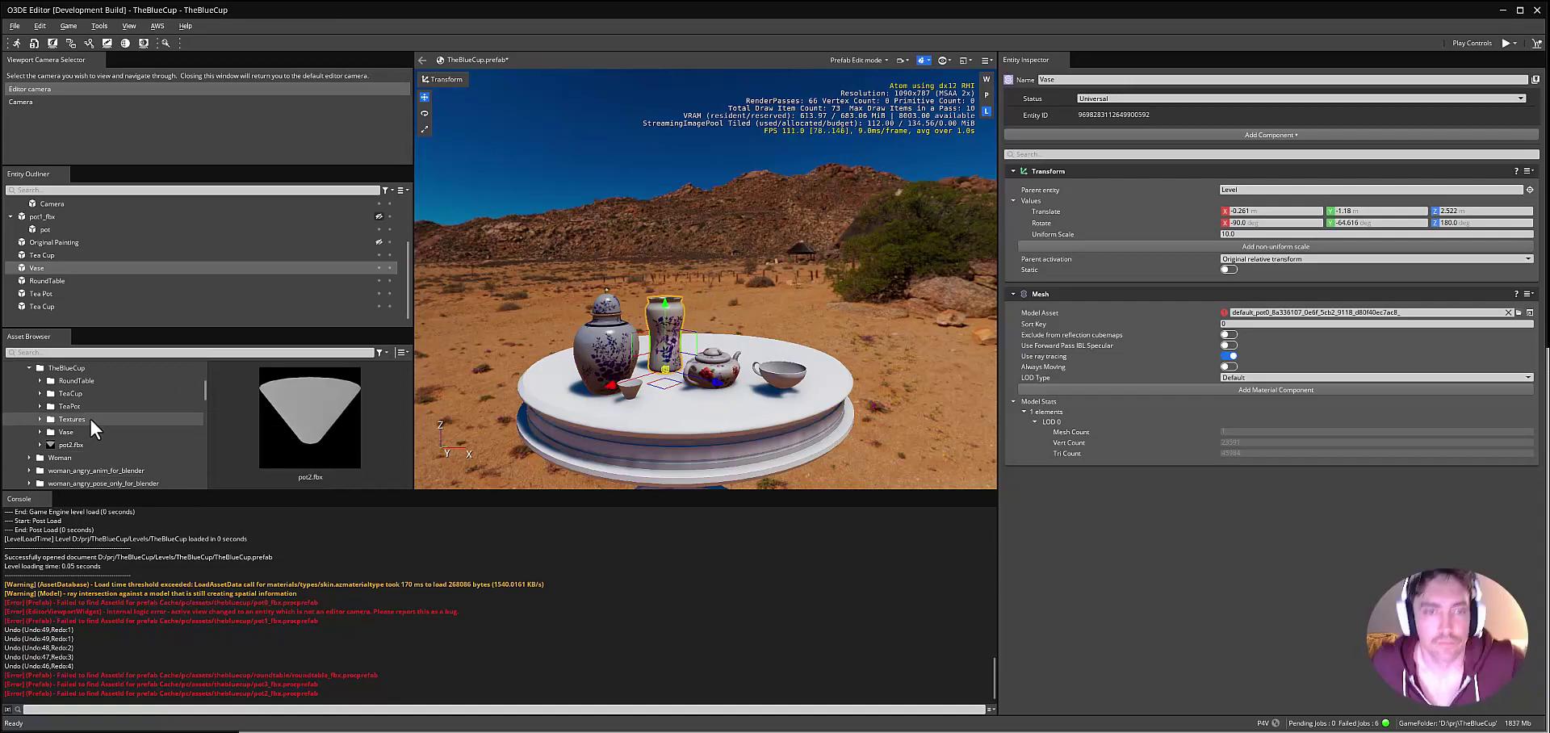
Examine the placement of the wide Tea Cup on the tabletop up close.
click(780, 349)
click(754, 257)
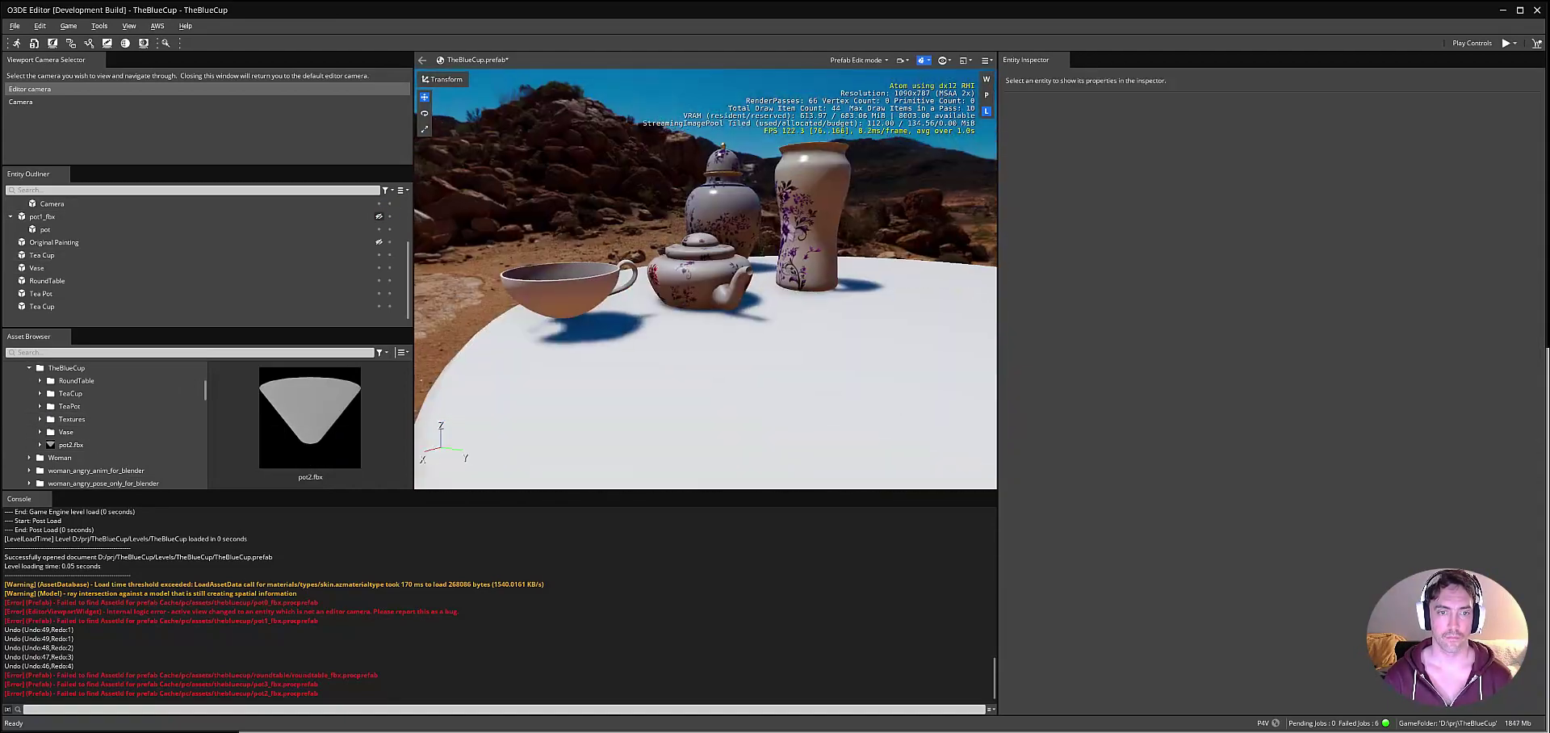